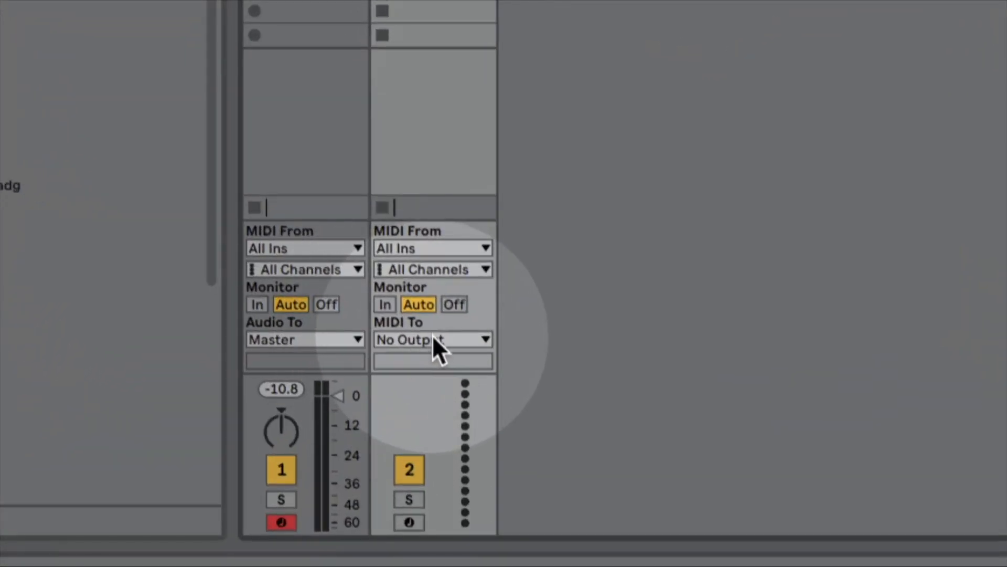
Step: Route the second track's MIDI output to 1-Brutalis, arm that track, and set the Brutalis track's monitoring to In
left_click(436, 338)
left_click(424, 381)
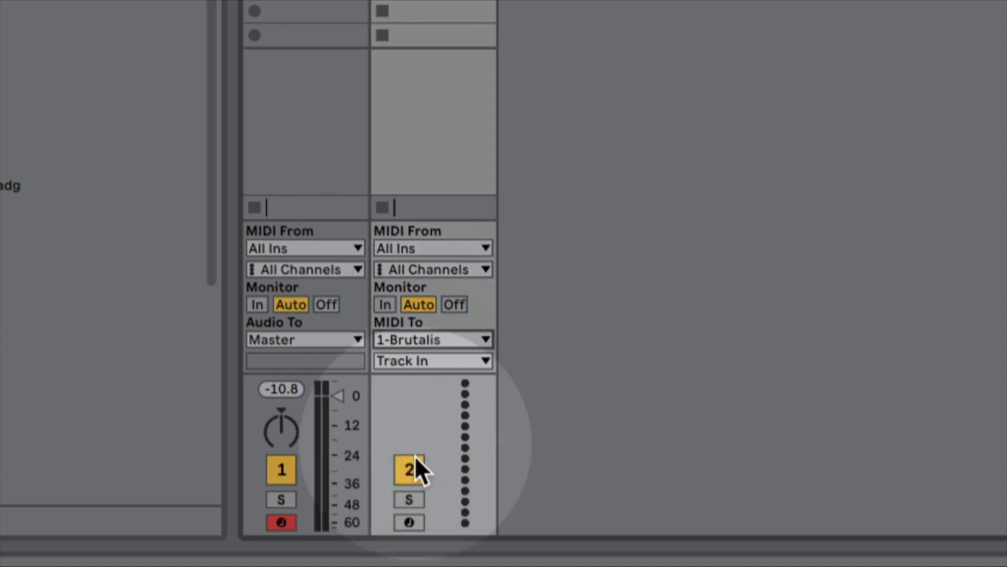
left_click(409, 522)
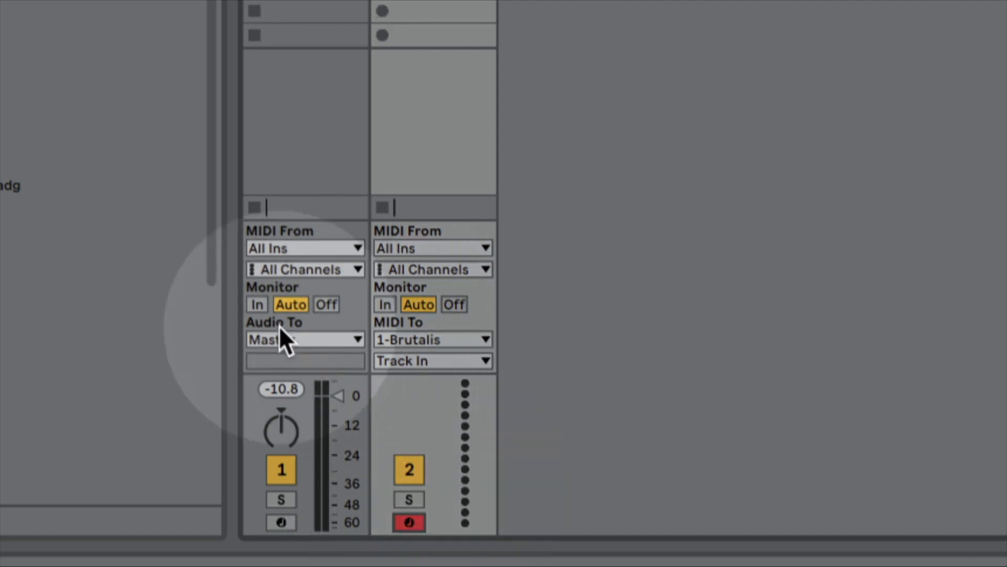
left_click(263, 307)
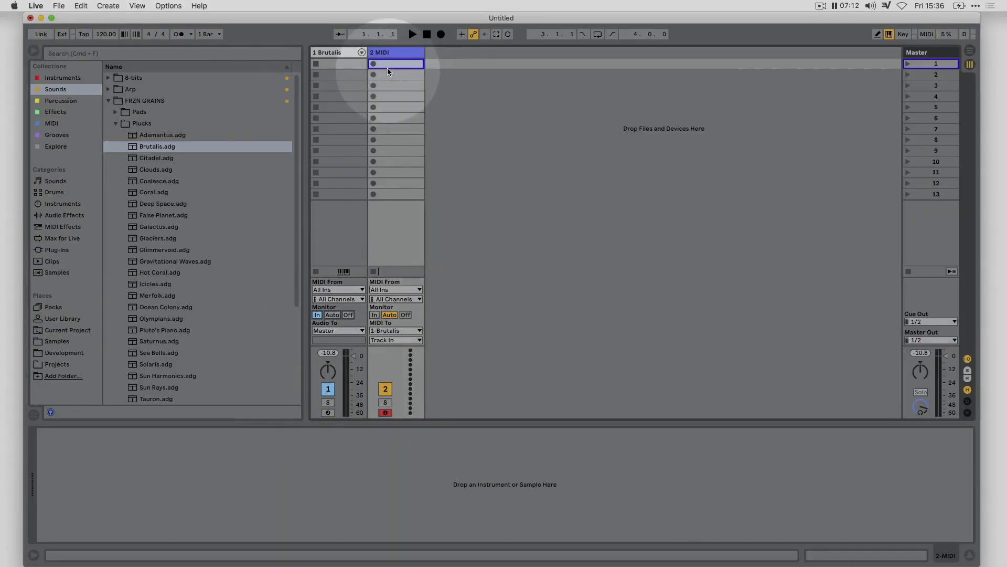
Step: Create a one-bar clip in track 2's first slot with a 1/16 C3 note at its start, and launch it
double_click(388, 64)
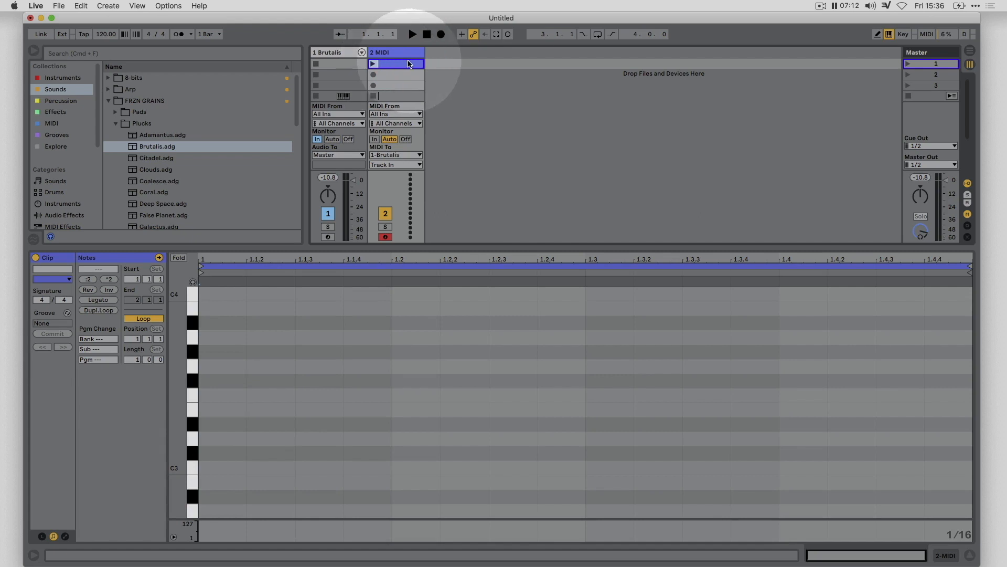
double_click(228, 467)
left_click(373, 63)
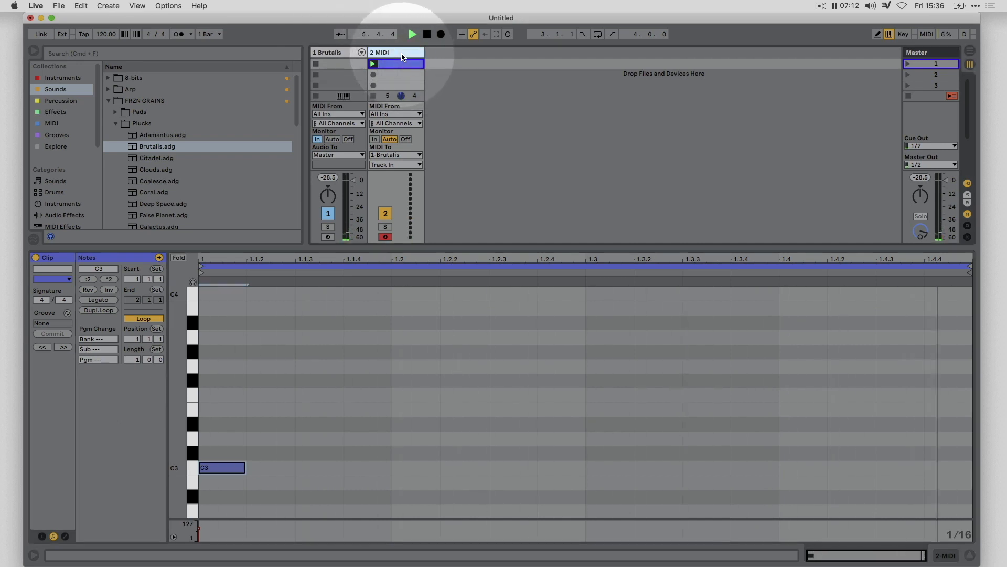
Step: Duplicate the 2 MIDI track and play the copy's clip with its C3 note at 1.3 and a loop length of 1.0.1
key("super+d")
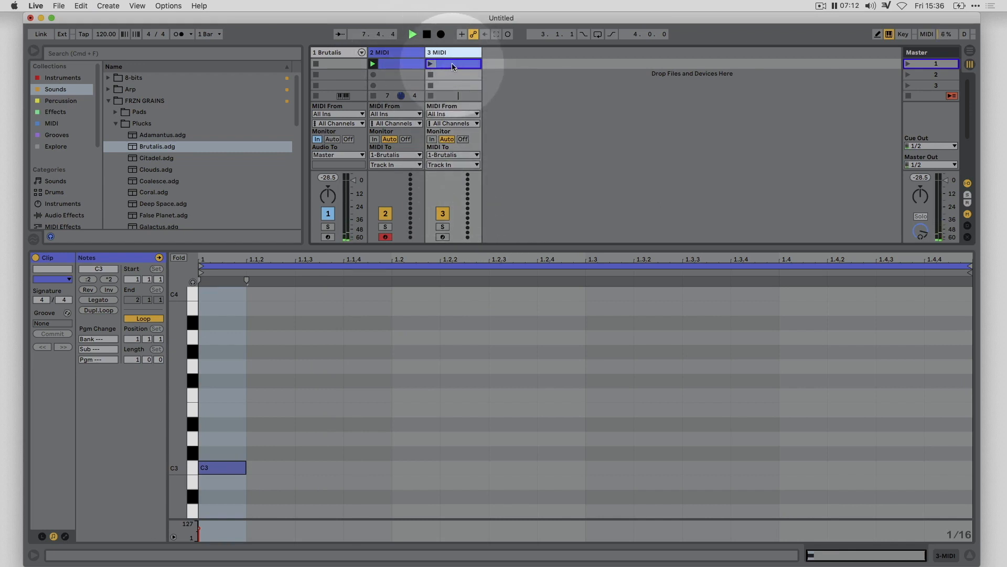
left_click_drag(234, 470, 607, 465)
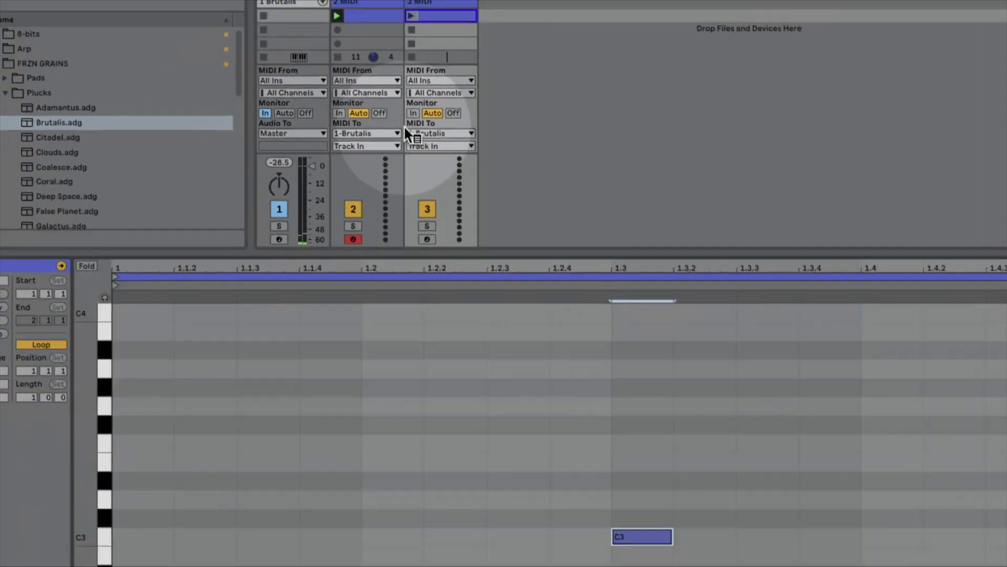
left_click(411, 17)
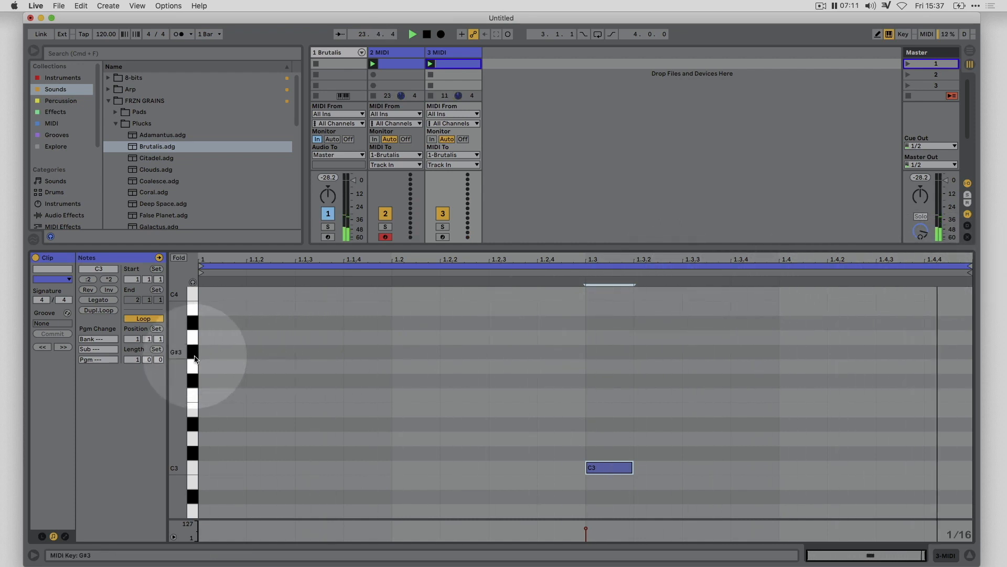
key("Up")
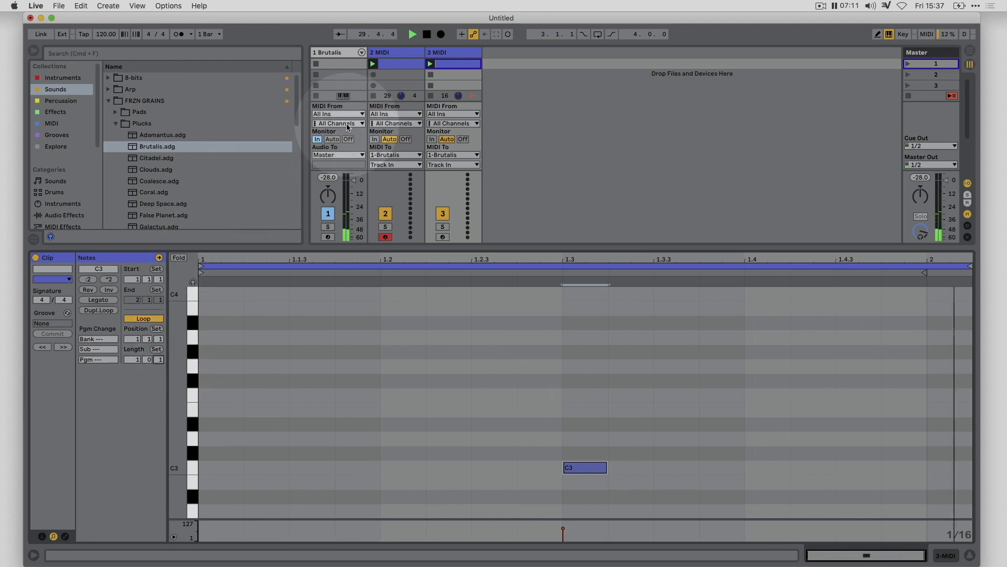
Step: Add track 4 as a further copy of the part, with its clip loop length at 0.3.3 and the C3 note at 1.2.3
key("super+shift+t")
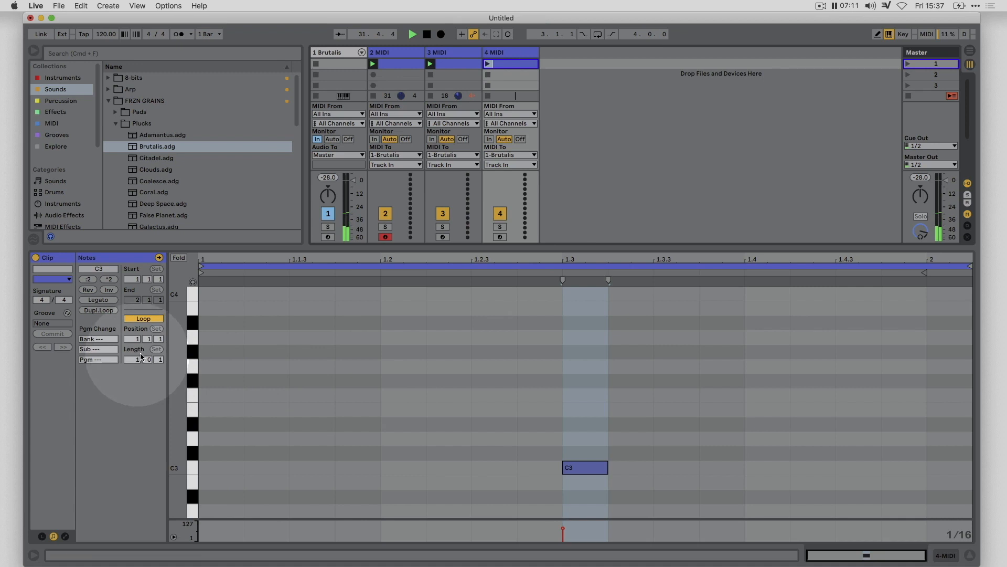
key("Down")
key("Down")
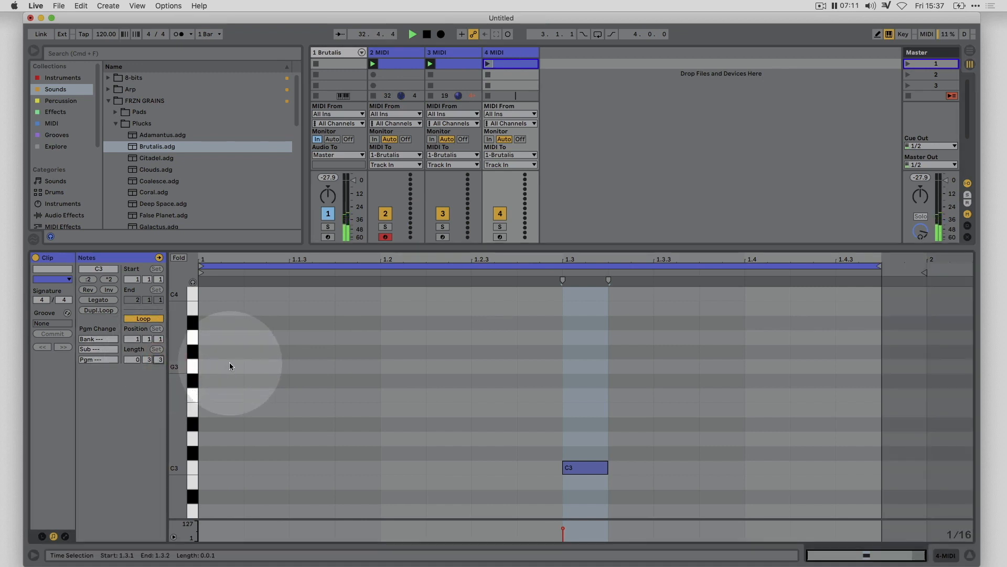
left_click(229, 362)
left_click_drag(585, 470, 492, 471)
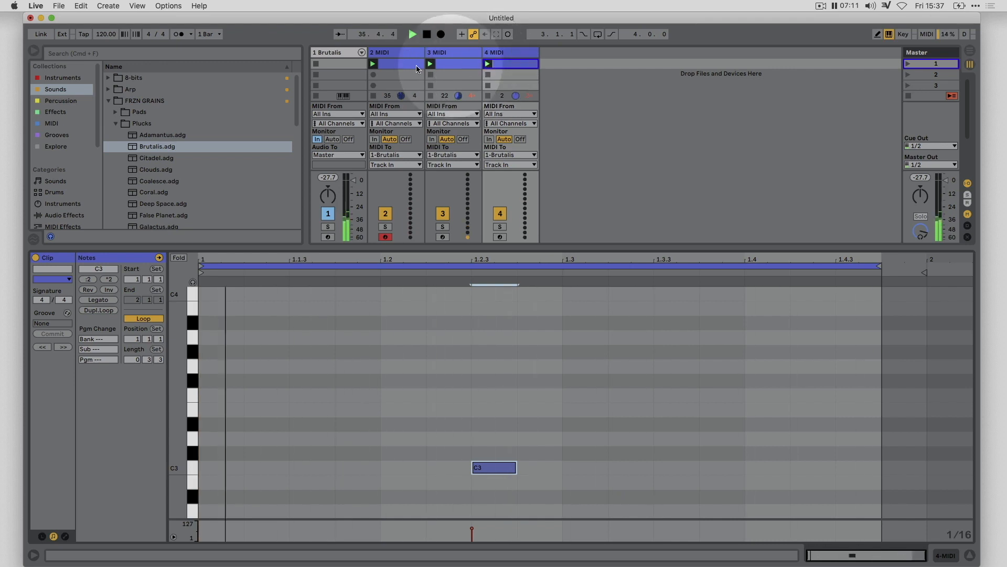
Step: Add the Utility effect after the Brutalis instrument on track 1, with its gain at 6.67 dB
left_click(341, 51)
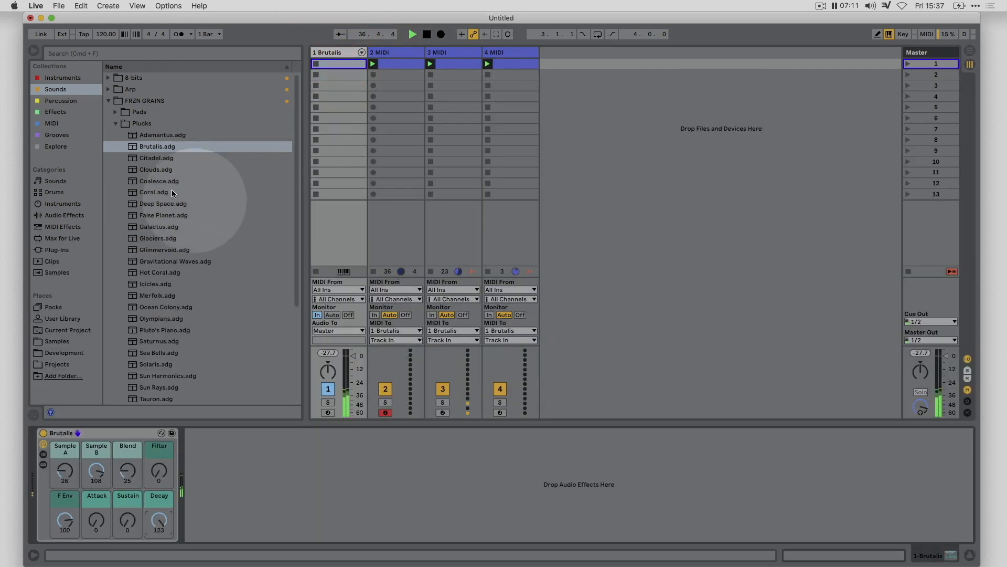
left_click(55, 112)
left_click(133, 203)
left_click_drag(161, 281, 247, 458)
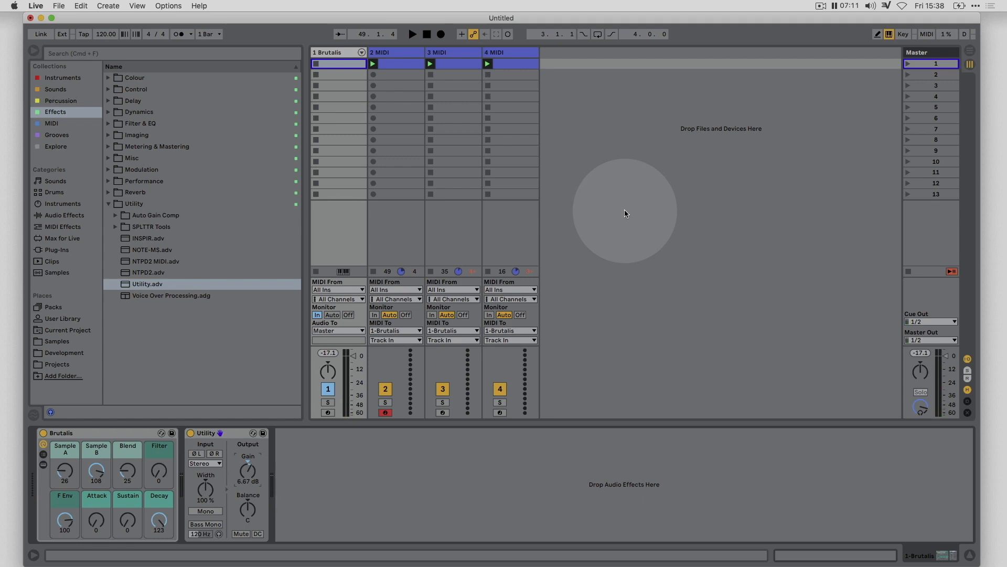
Step: Insert a new MIDI track after Brutalis and route the MIDI output of all three clip tracks to it
key("super+shift+t")
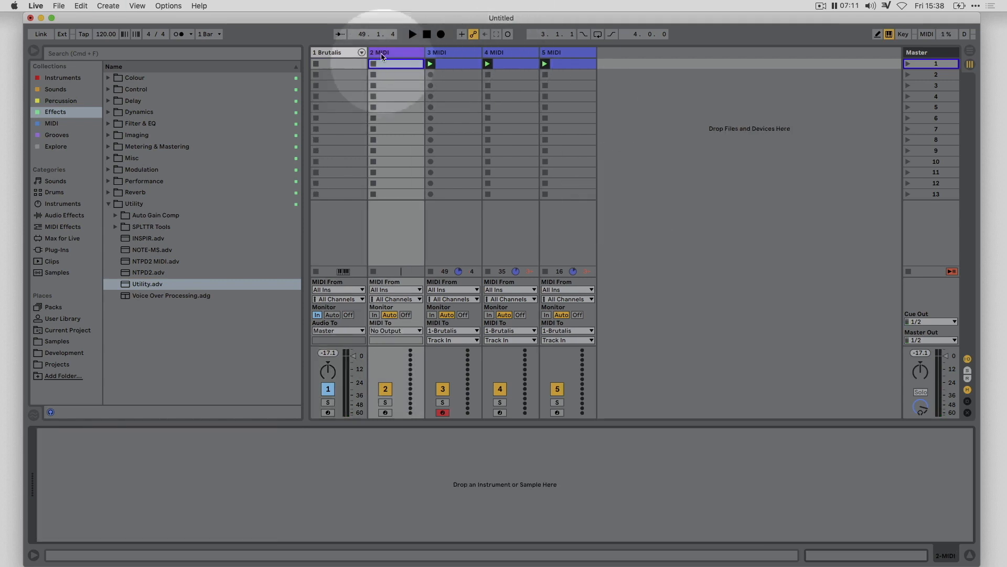
left_click(440, 52)
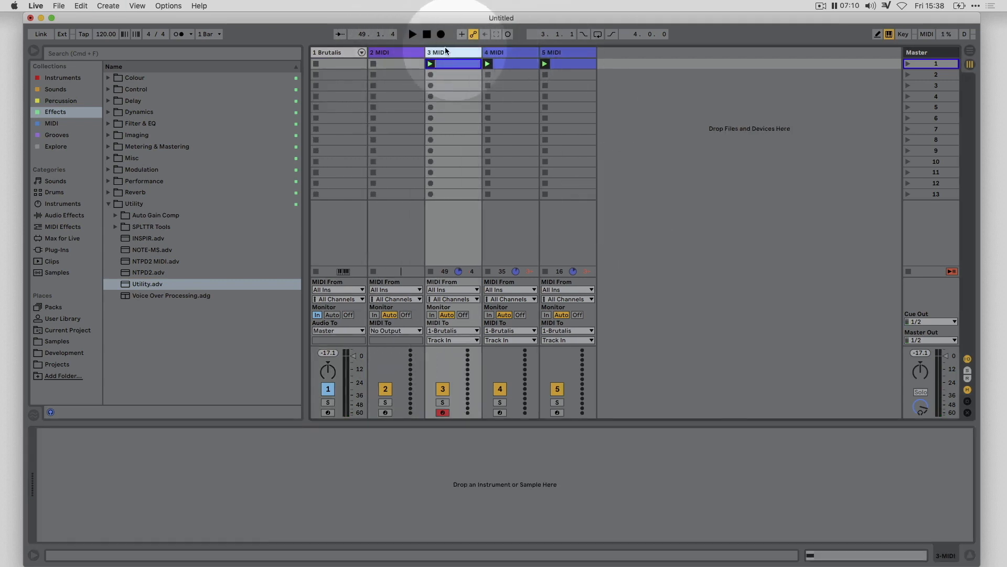
left_click(567, 54)
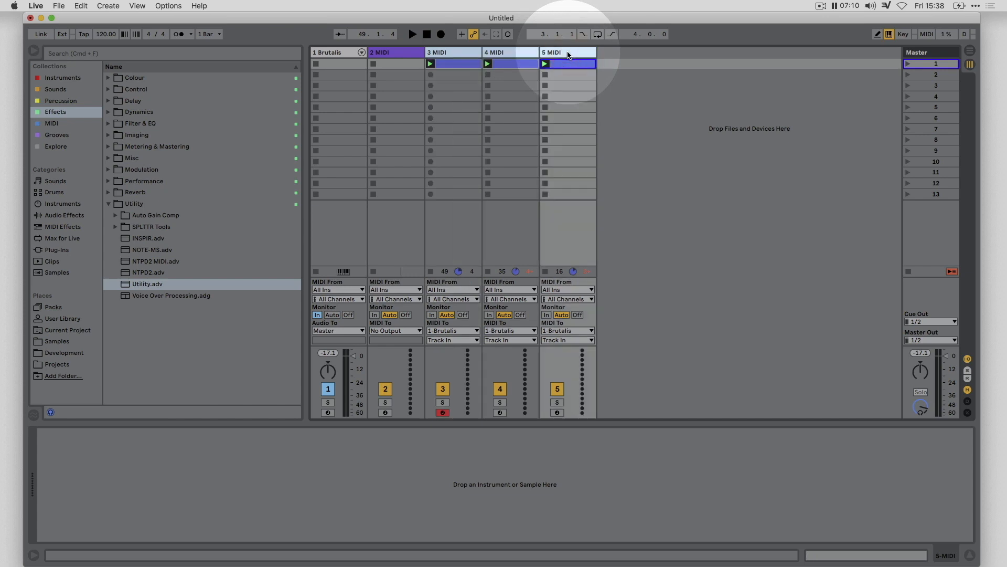
left_click(567, 331)
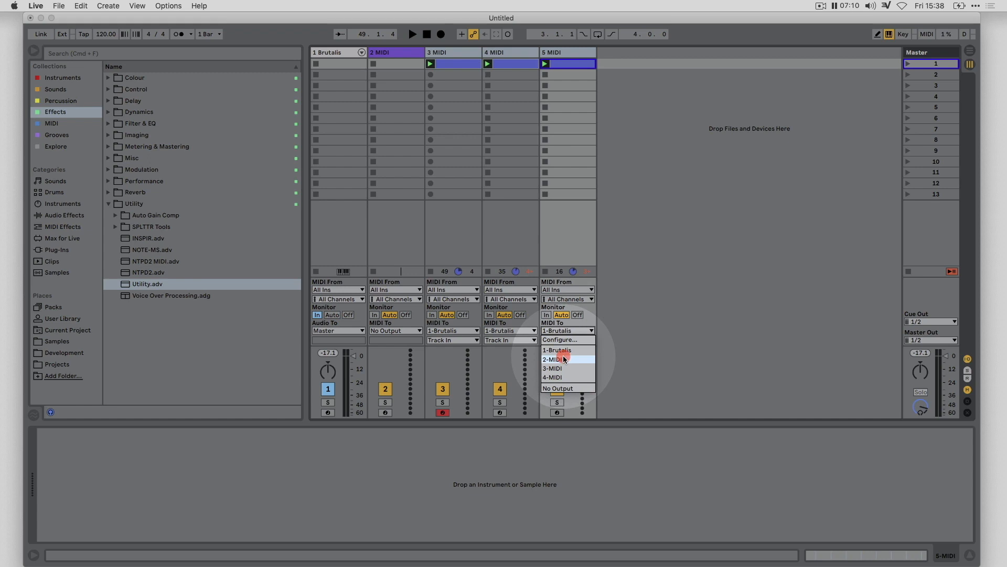
left_click(564, 359)
Step: Set up the new track as BUS with monitoring In and MIDI output to 1-Brutalis, and briefly audition the routing
left_click(399, 53)
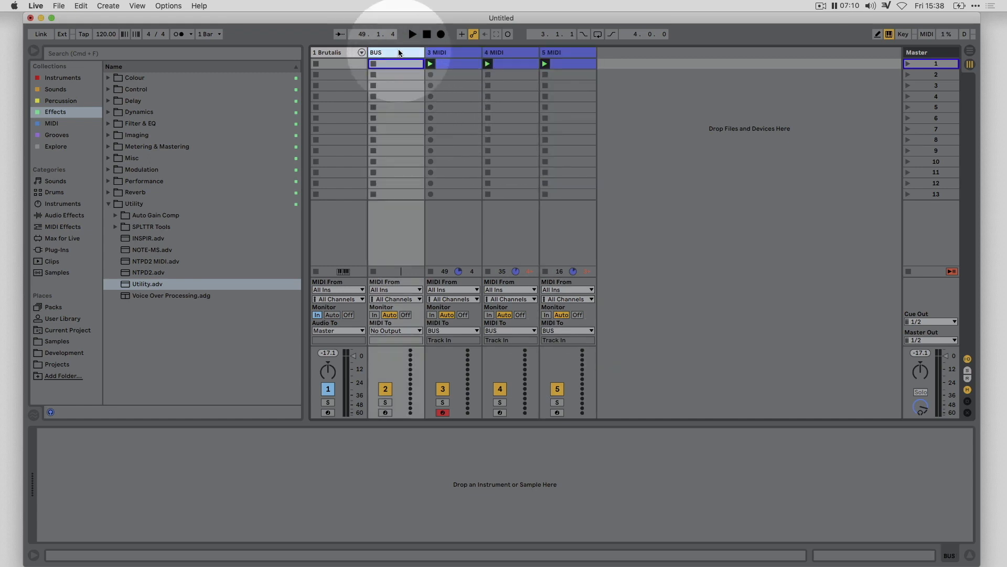
left_click(374, 315)
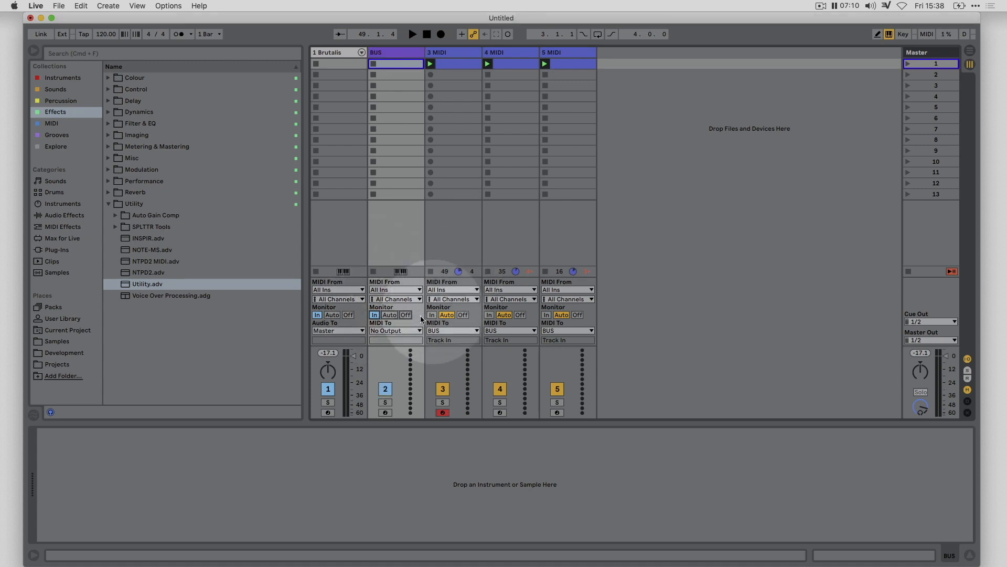
left_click(402, 331)
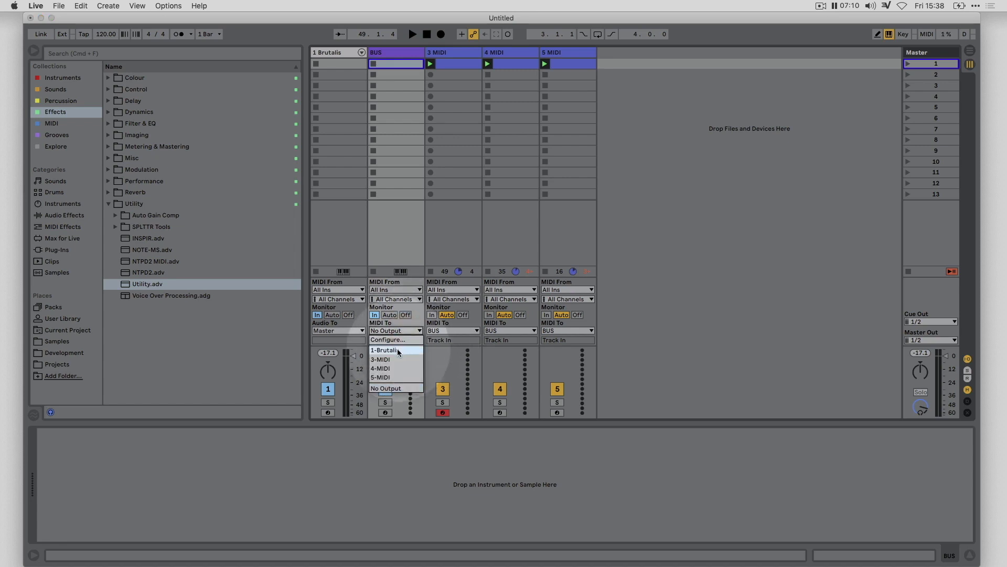
left_click(397, 348)
key("space")
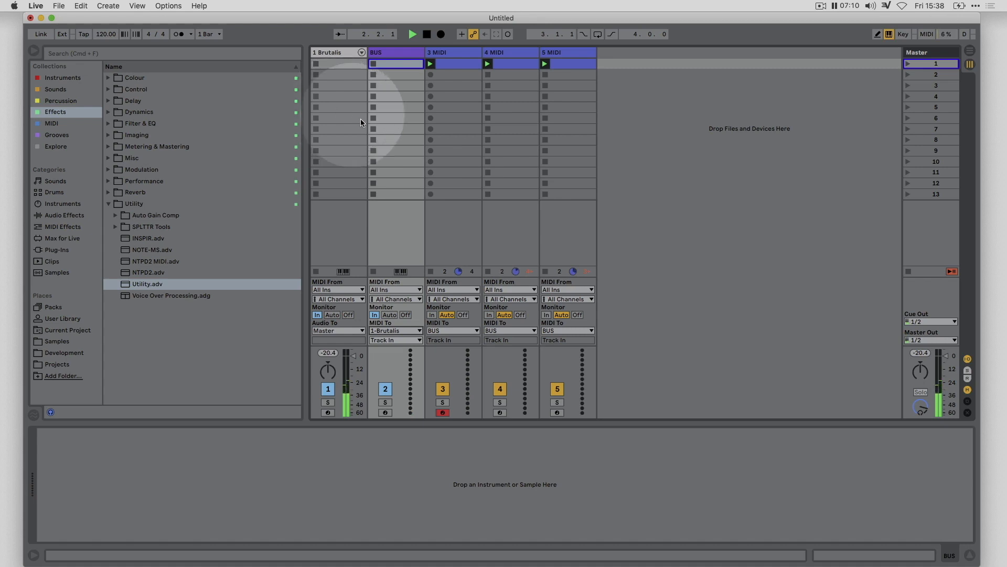
key("space")
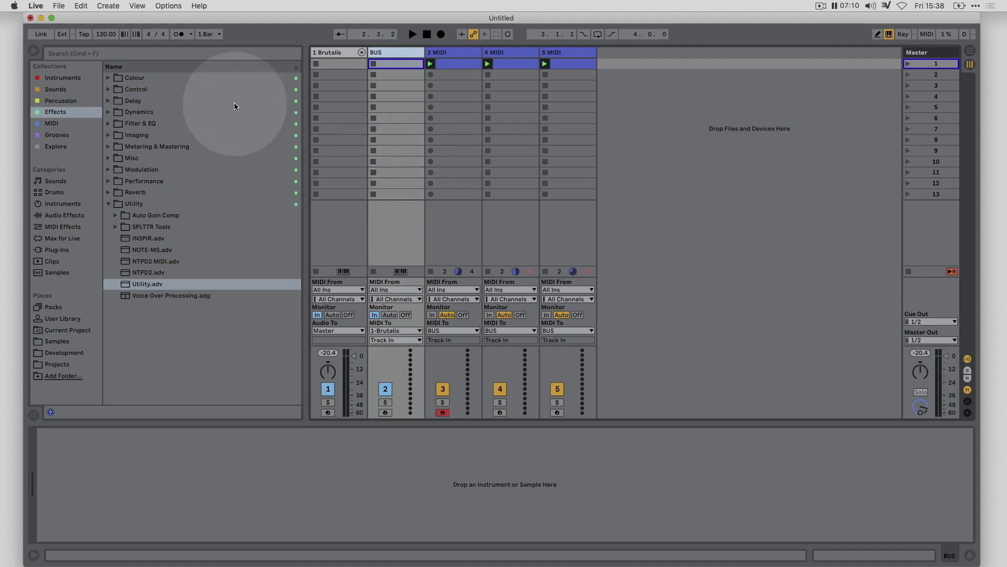
Step: Load the Random MIDI effect onto the BUS track and set its Chance to 100 %
left_click(62, 227)
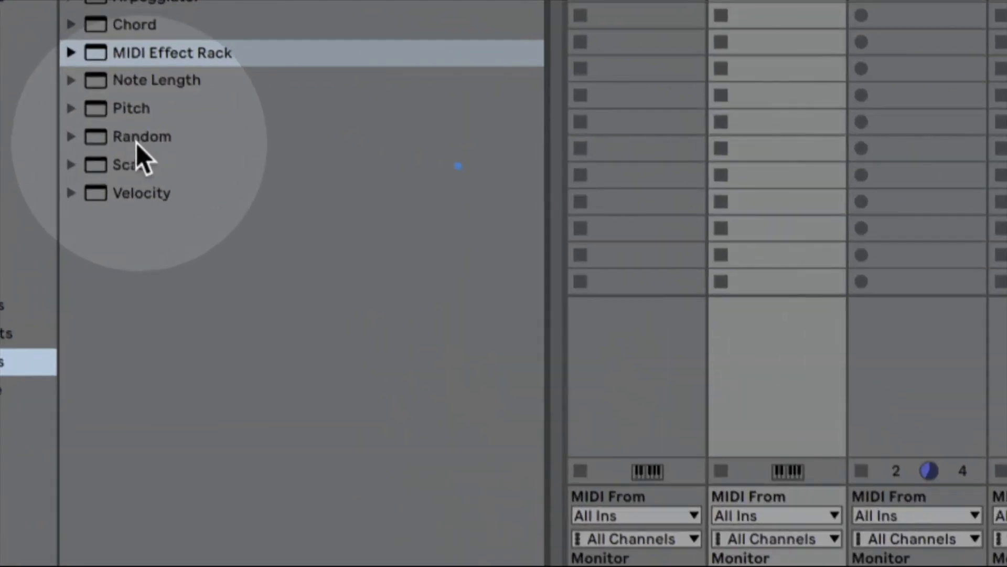
left_click(136, 137)
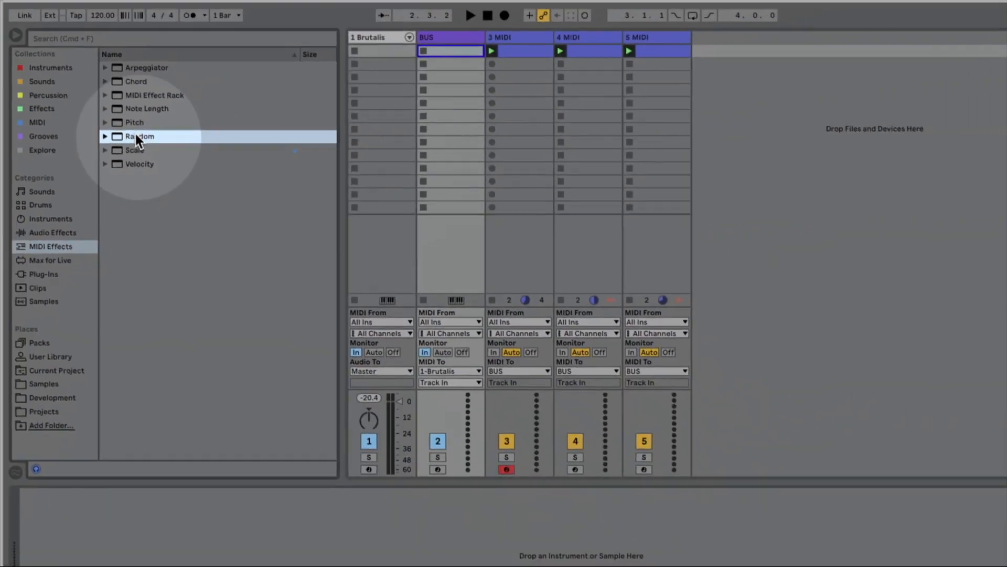
left_click_drag(135, 134, 451, 120)
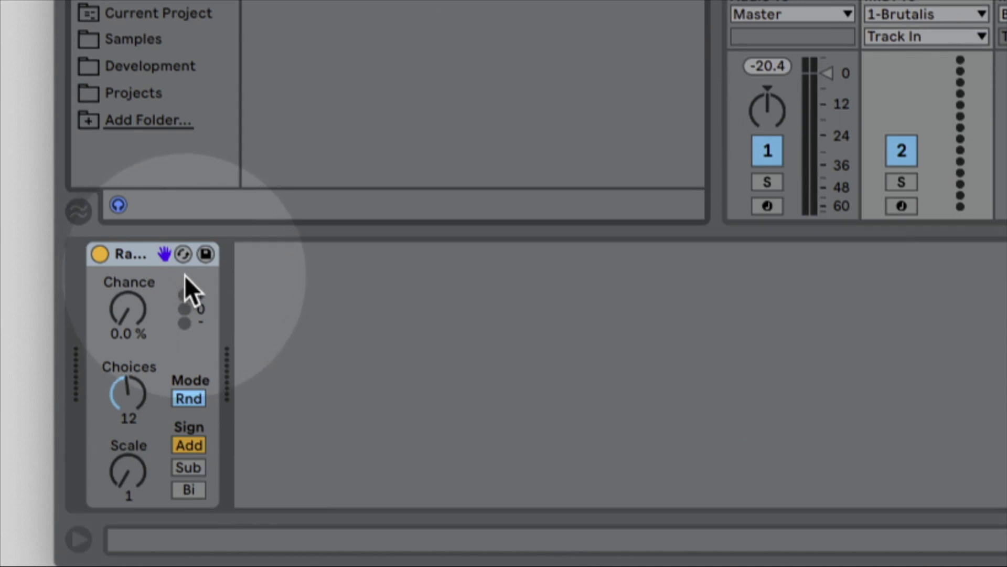
left_click(147, 259)
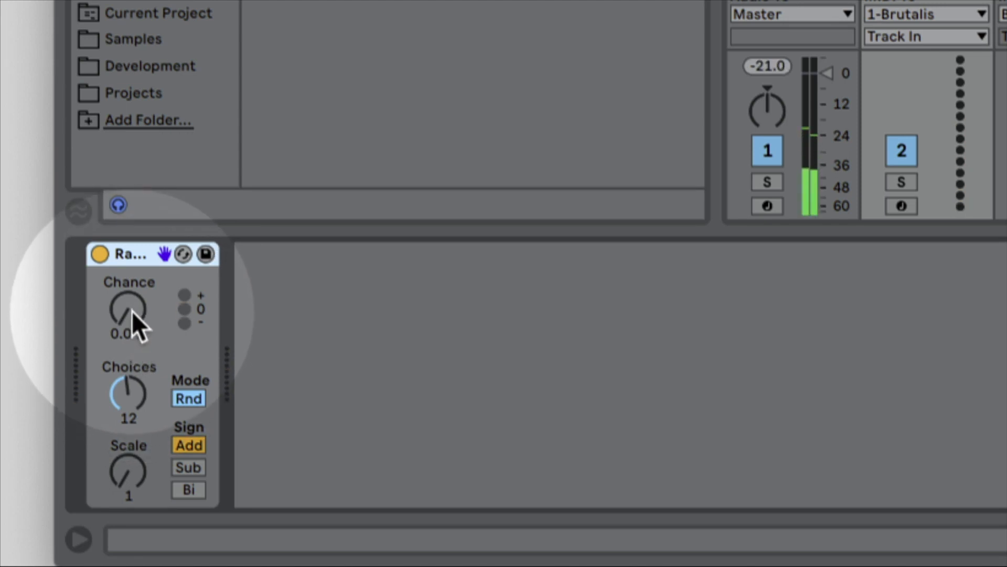
left_click_drag(131, 309, 131, 270)
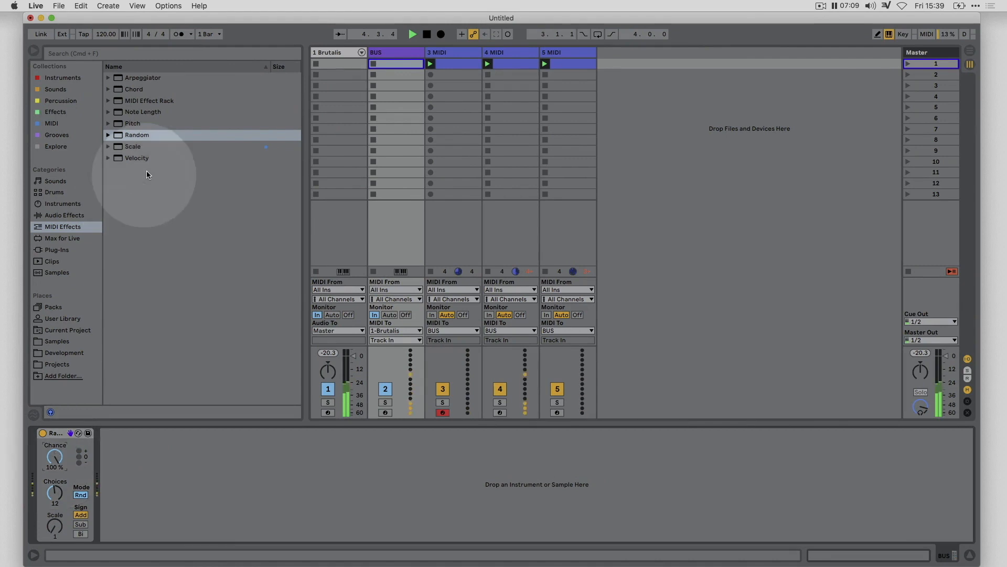
Step: Add the Chord MIDI effect after Random on the BUS track and inspect the Brutalis device chain during playback
left_click_drag(132, 95, 119, 521)
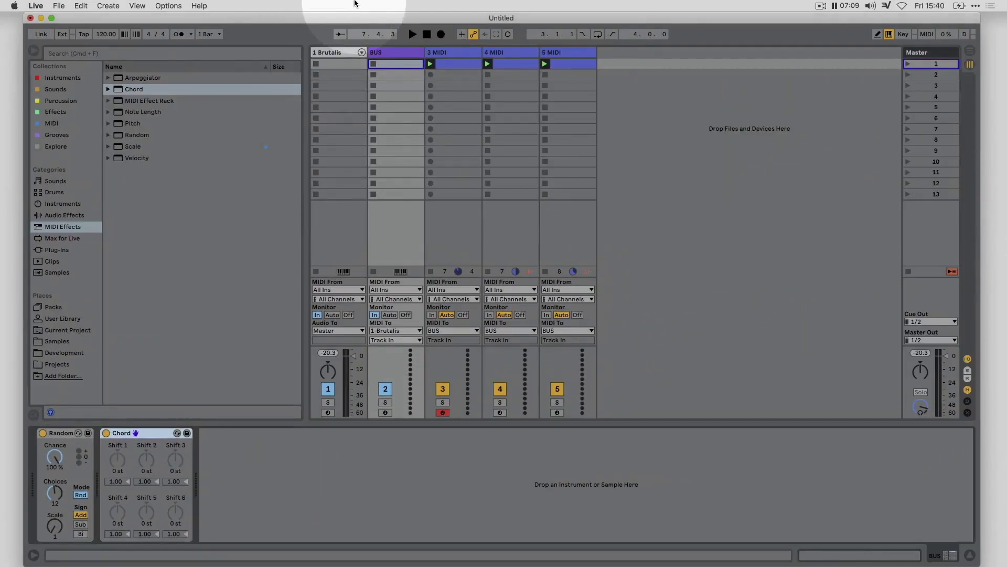
left_click(329, 52)
key("space")
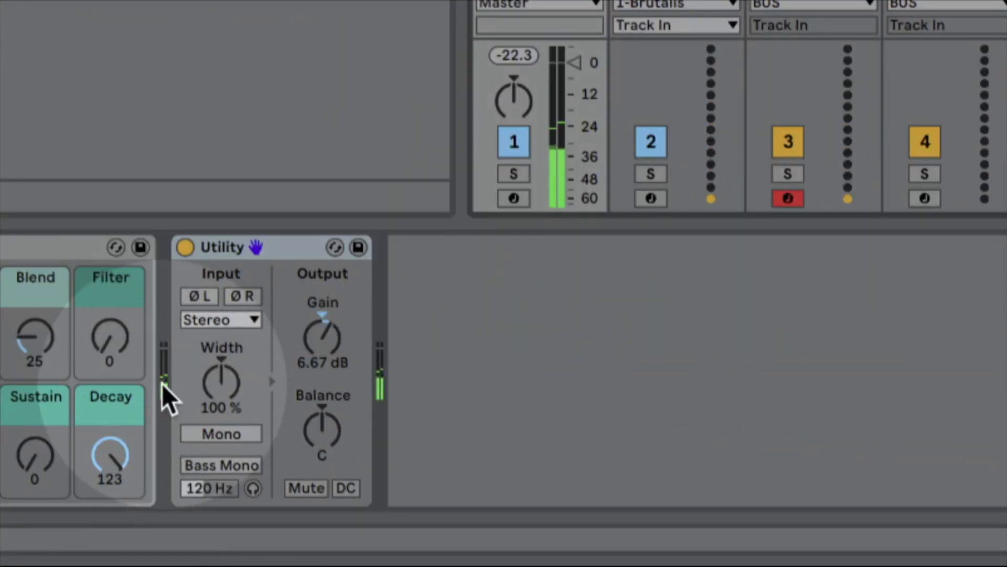
left_click(646, 99)
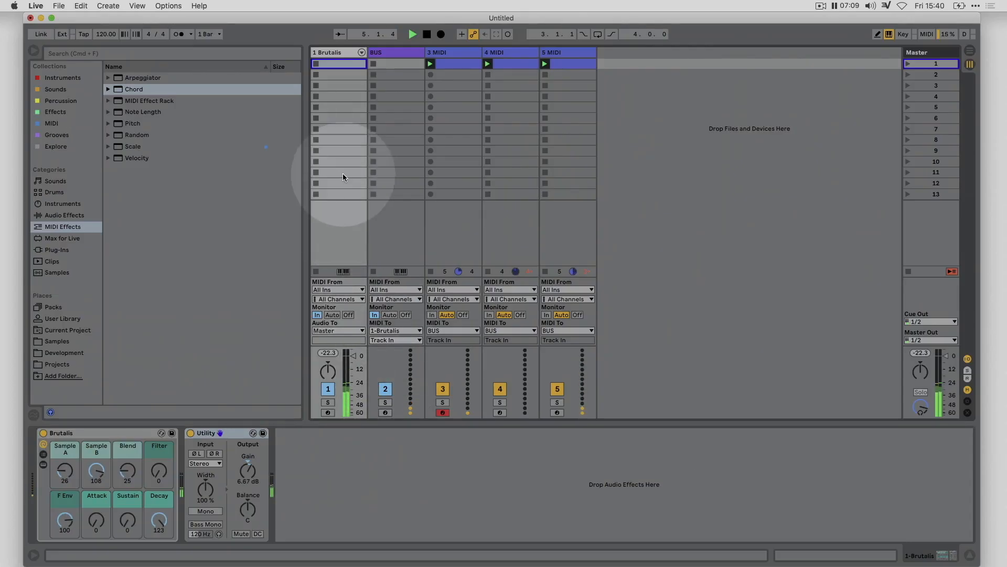
left_click(397, 53)
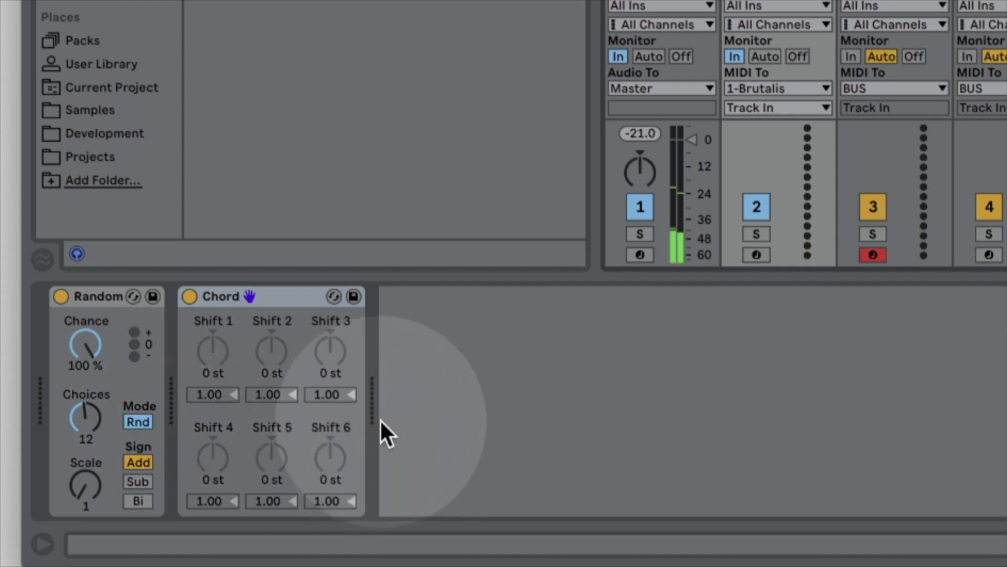
Step: Set the Chord effect's Shift 1 to +3 st, Shift 2 to +7 st and Shift 3 to +11 st
left_click(221, 352)
type("3")
key("Return")
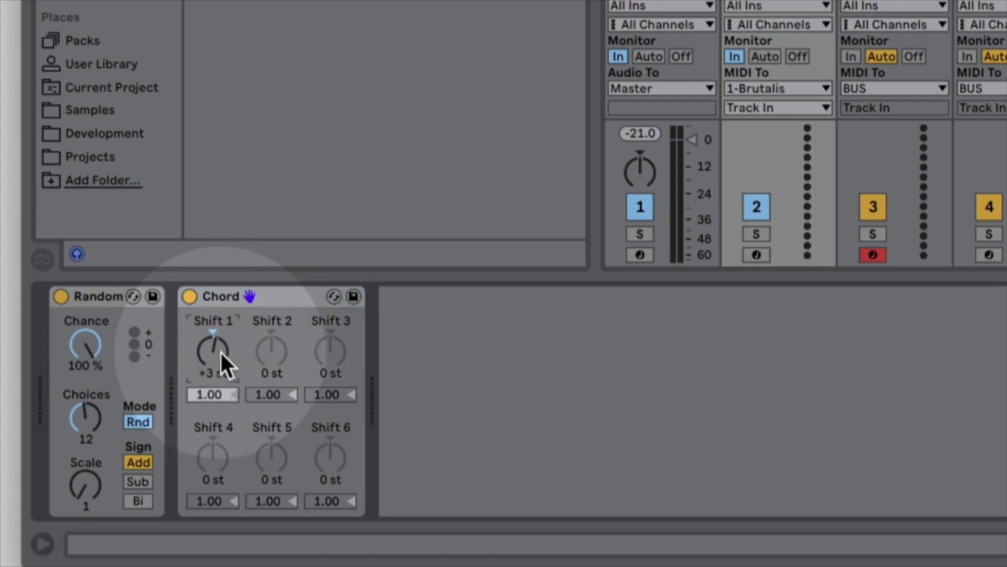
left_click(255, 349)
type("7")
key("Return")
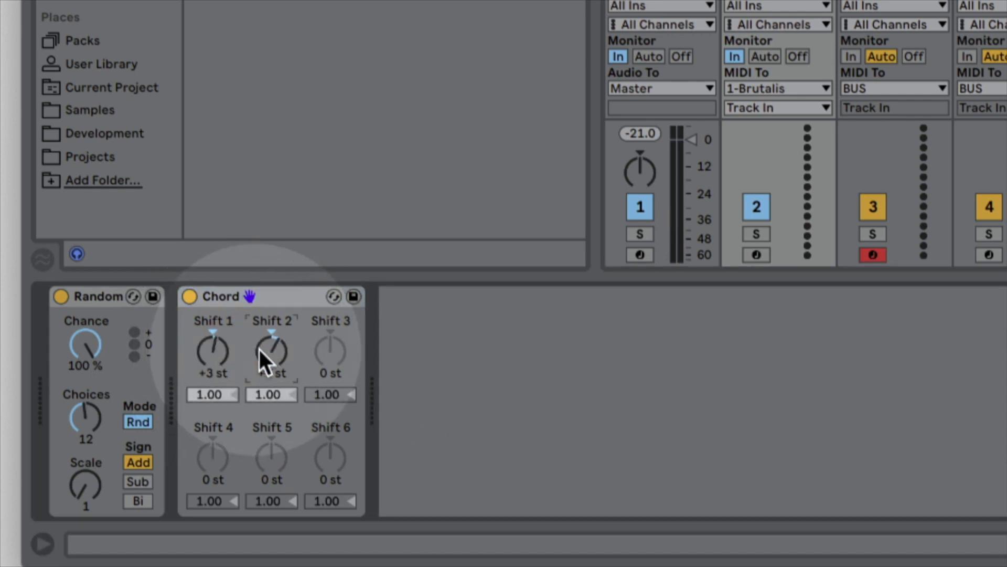
type("12")
key("Return")
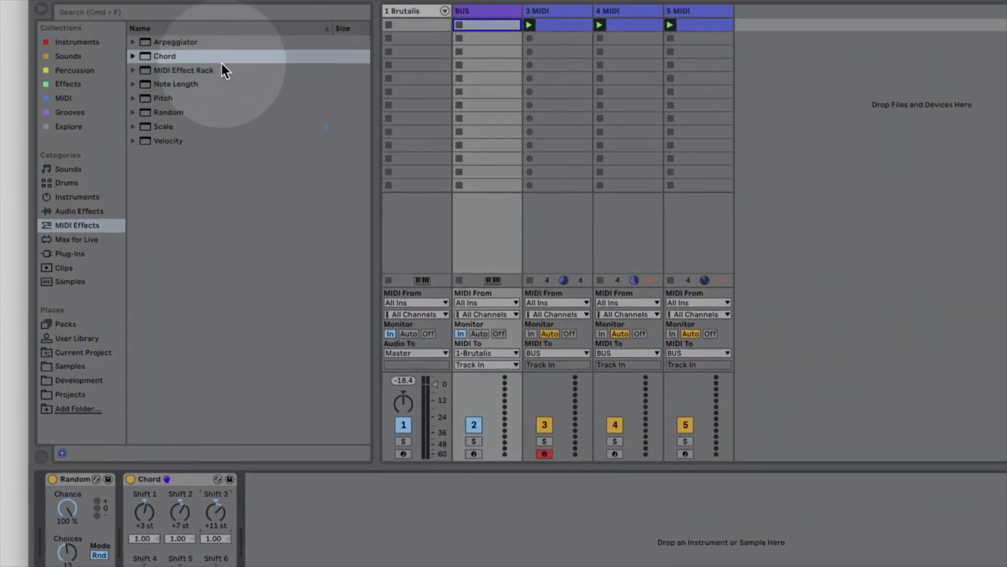
Step: Add the Scale effect's C Minor preset after Chord on the BUS track, audition the result, and stop playback
left_click(162, 127)
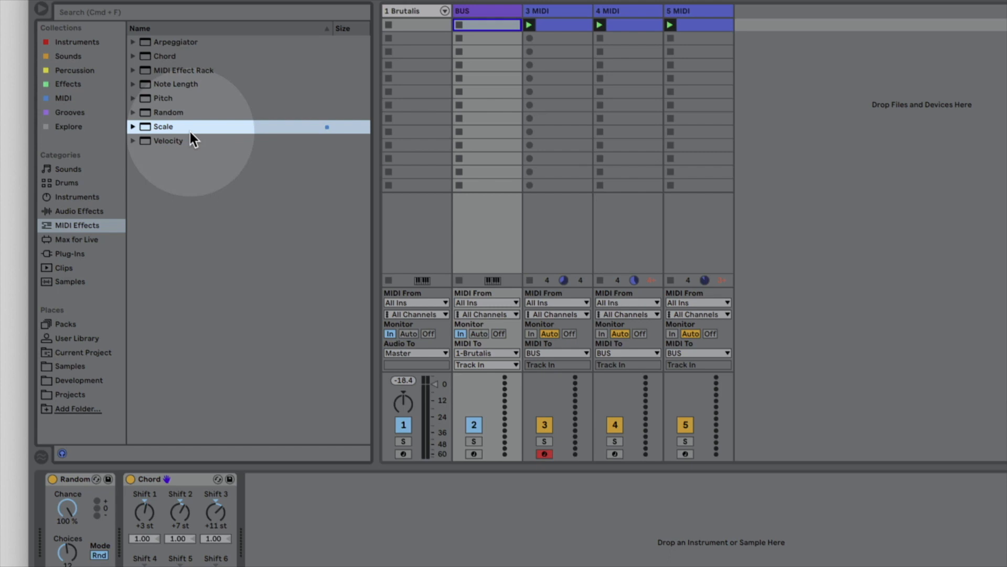
left_click(132, 127)
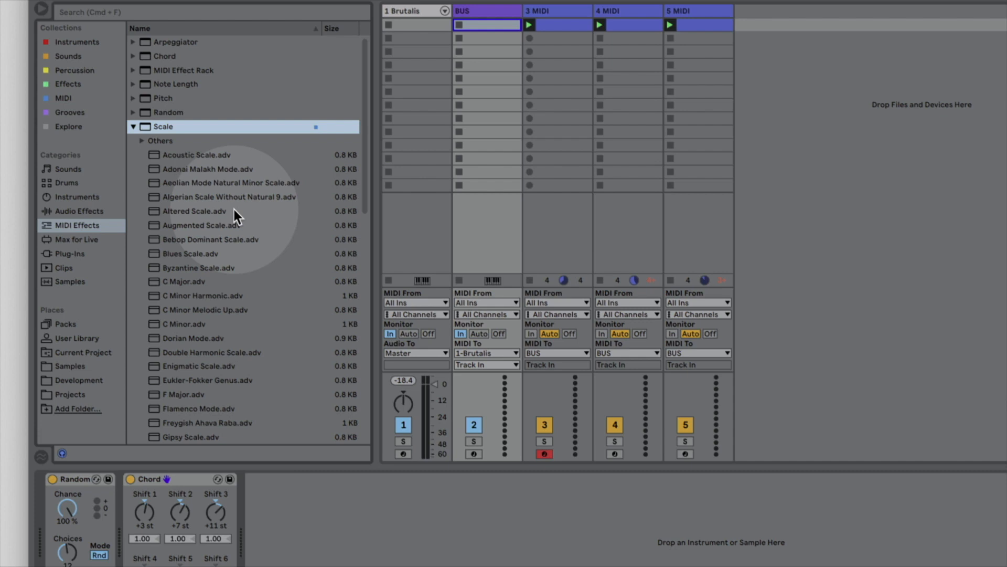
left_click_drag(178, 325, 310, 503)
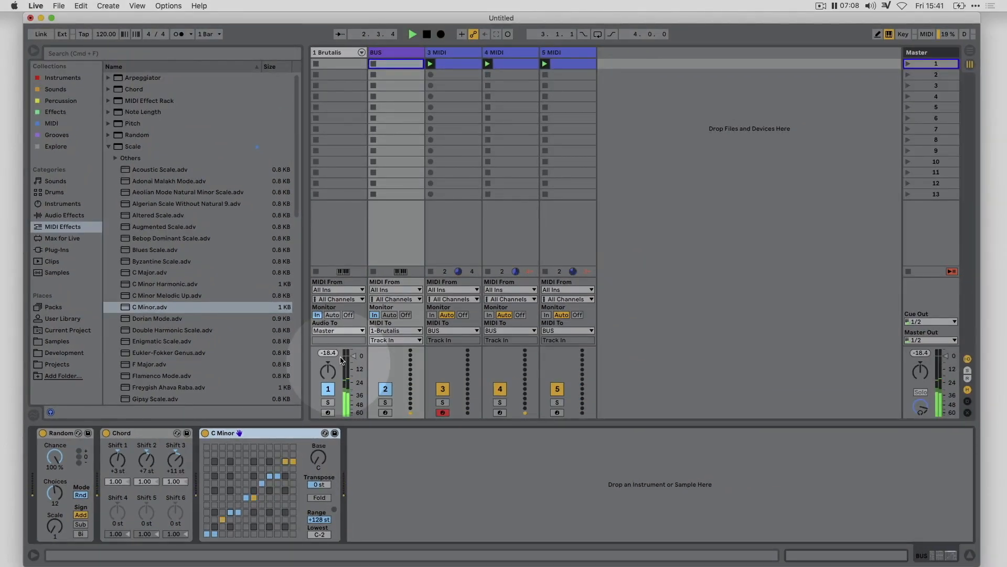
left_click(109, 147)
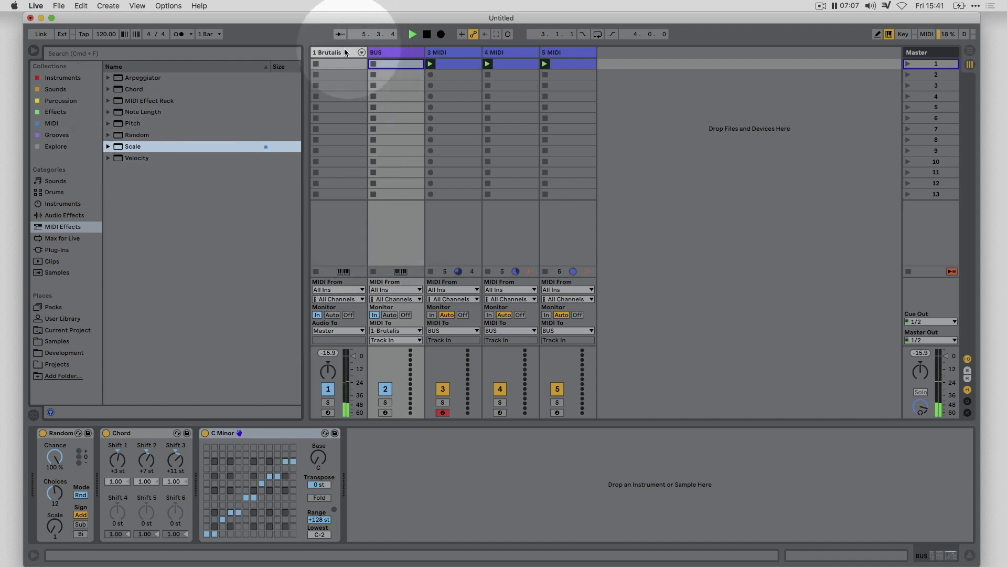
key("space")
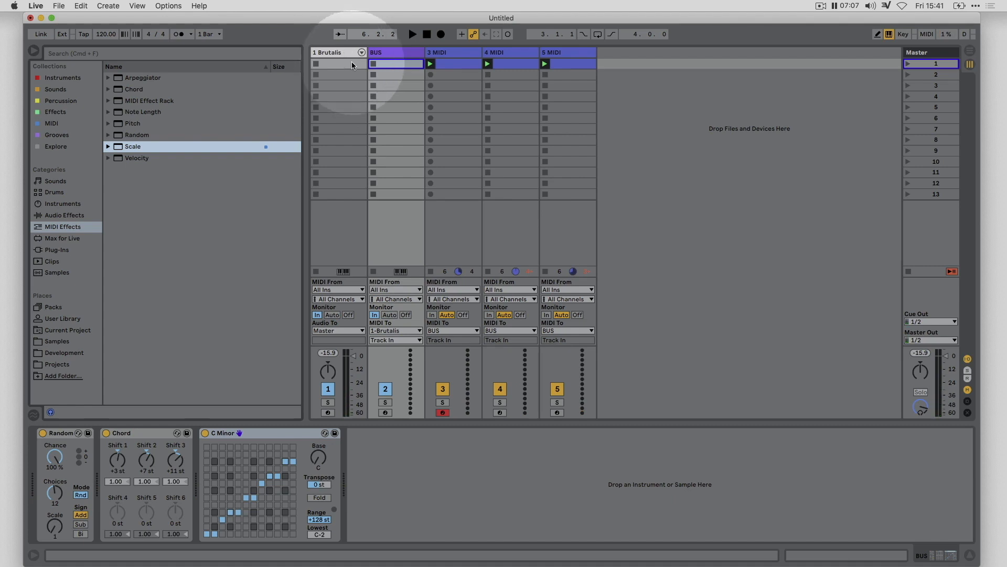
Step: Record the generated chords into the first clip slot of the Brutalis track, open the clip, and end the recording
left_click(340, 60)
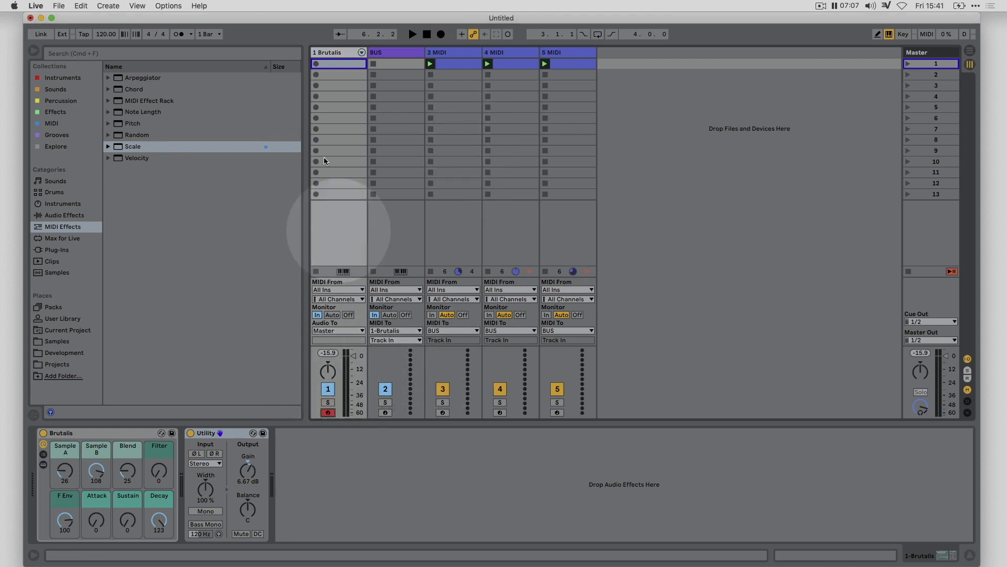
left_click(316, 64)
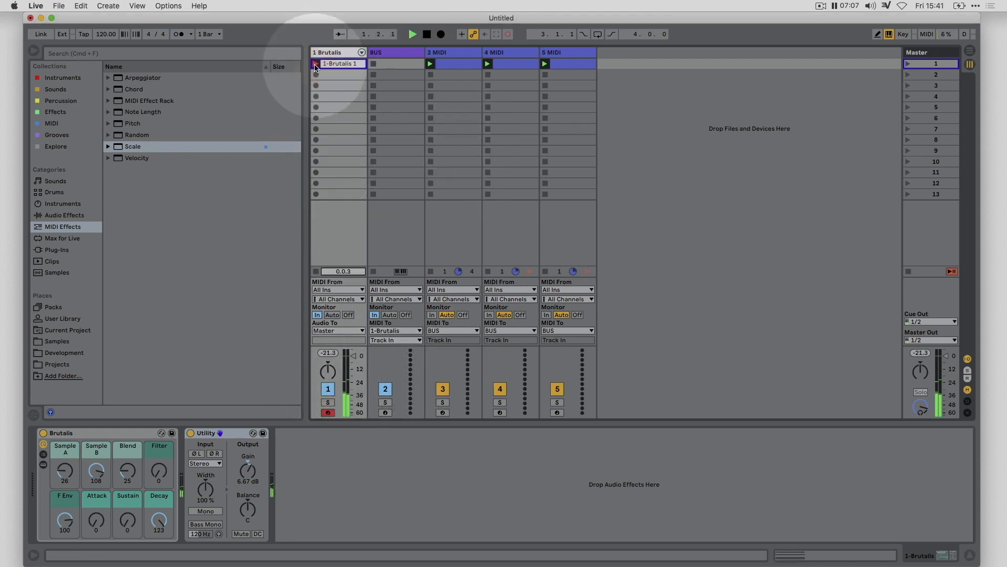
double_click(336, 64)
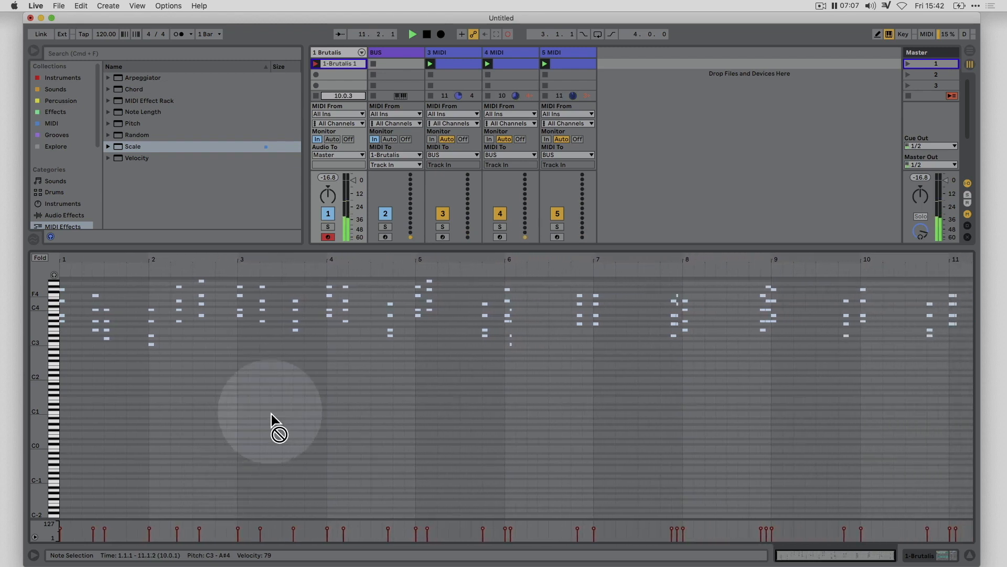
left_click(316, 96)
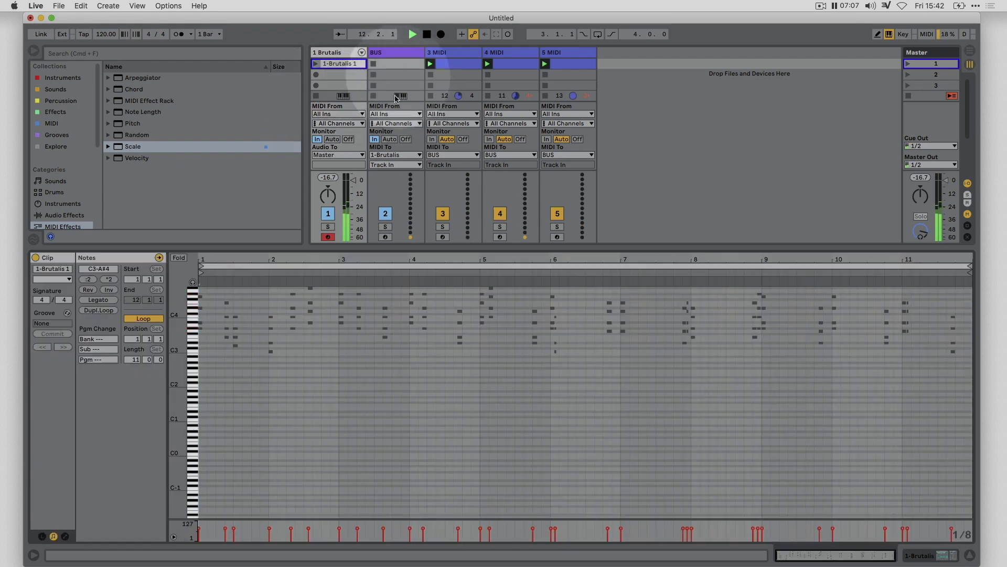
Step: Stop playback and stop the looping clips on the 3 MIDI, 4 MIDI and 5 MIDI tracks
key("space")
left_click(430, 97)
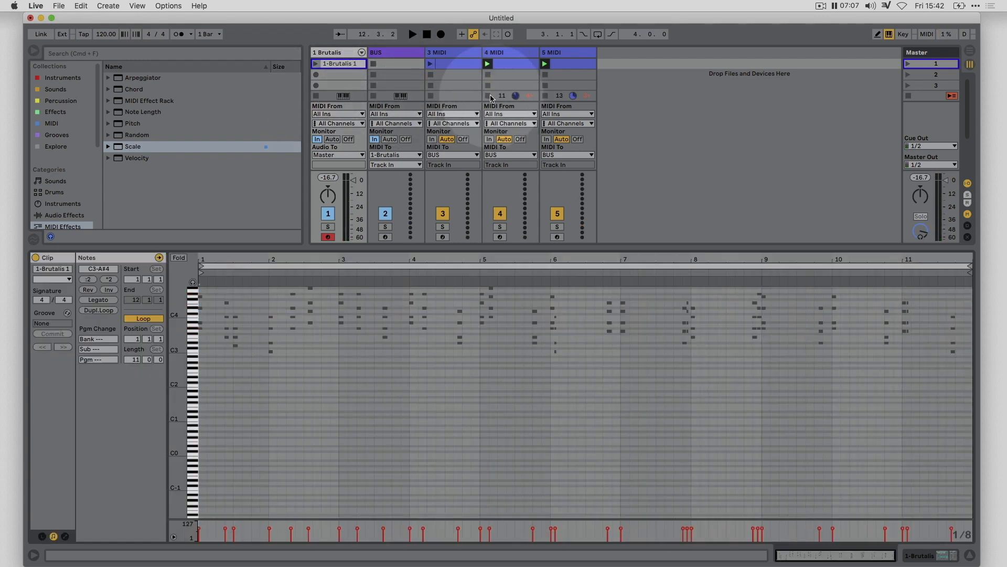
left_click(488, 96)
left_click(545, 96)
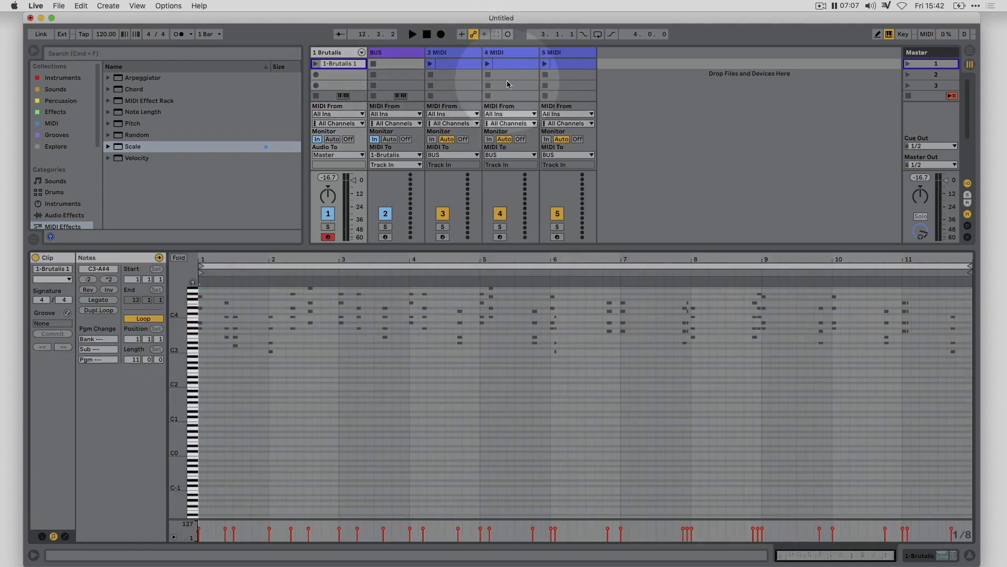
Step: Review the 3 MIDI clip and the BUS effect chain, and reopen the recorded Brutalis clip
left_click(448, 64)
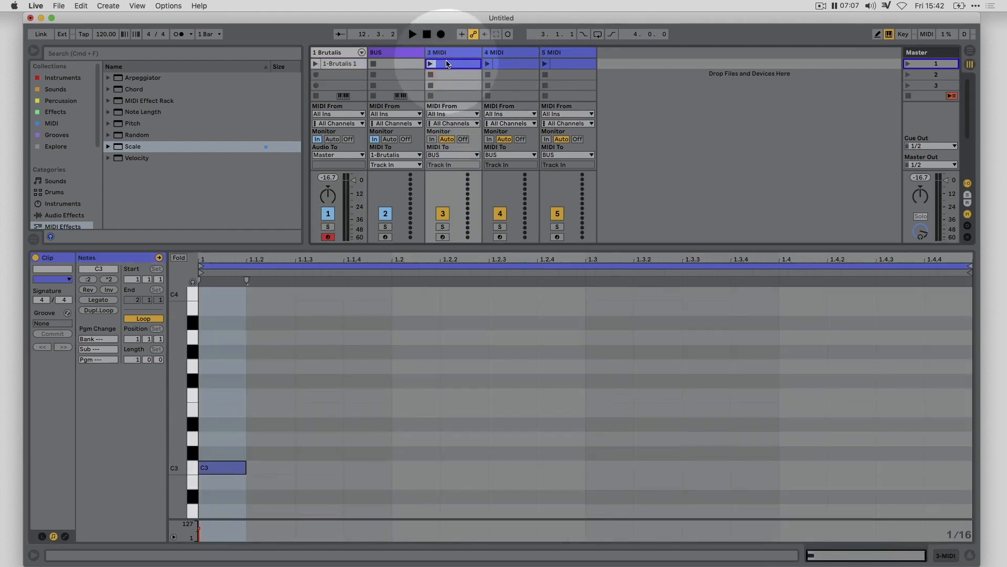
left_click(401, 51)
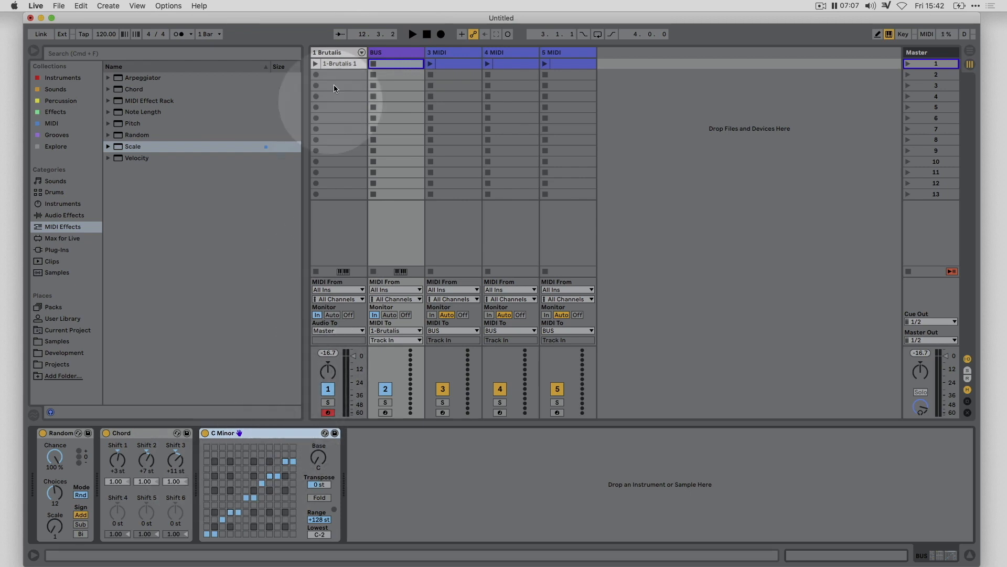
left_click(332, 64)
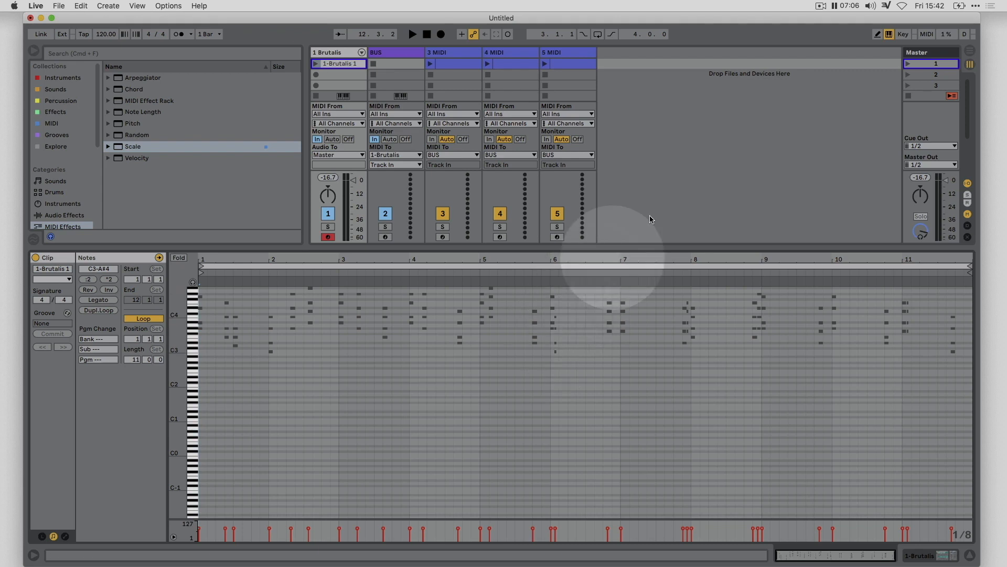
Step: Shorten the recorded clip's loop to its first bar, launch the clip, and set the Brutalis track's monitoring to Auto
scroll(733, 376, "up", 3)
left_click_drag(182, 383, 179, 382)
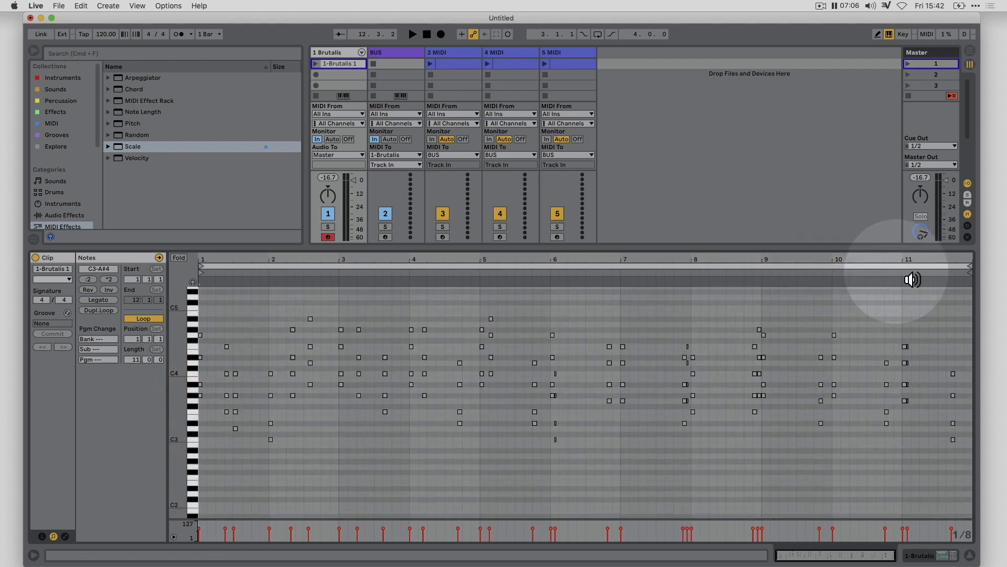
mouse_move(969, 269)
left_mouse_down()
mouse_move(400, 299)
mouse_move(269, 295)
left_mouse_up()
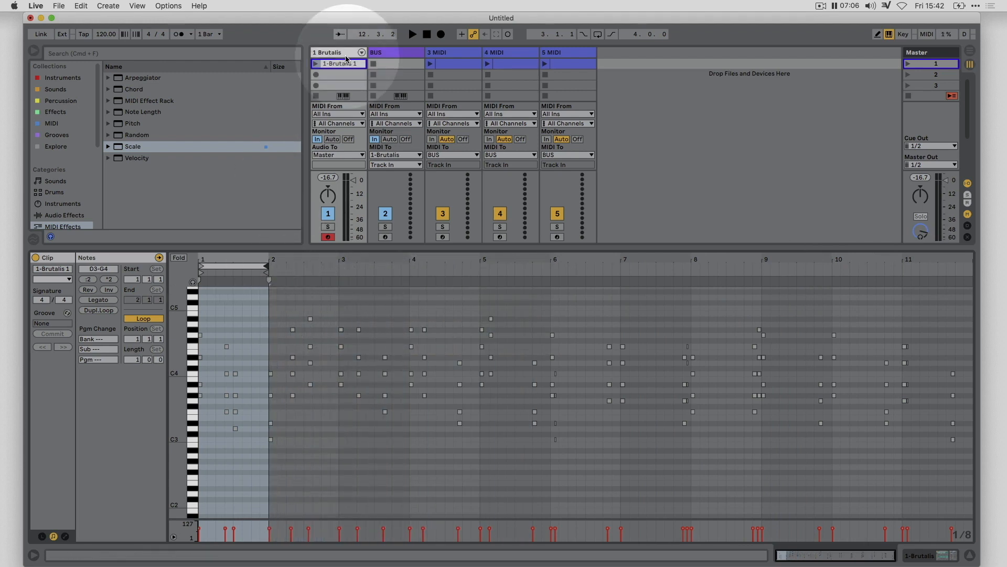
left_click(315, 64)
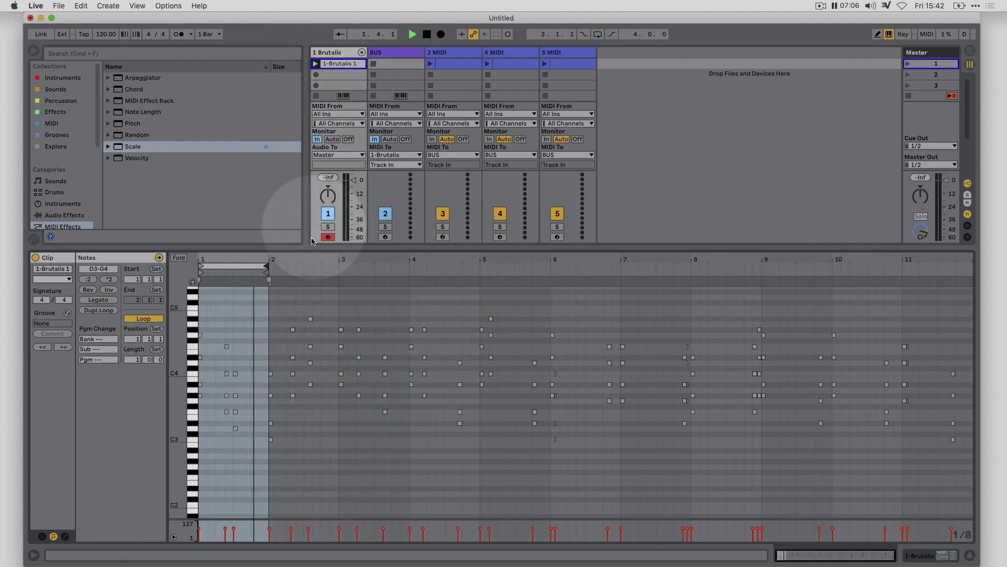
left_click(332, 139)
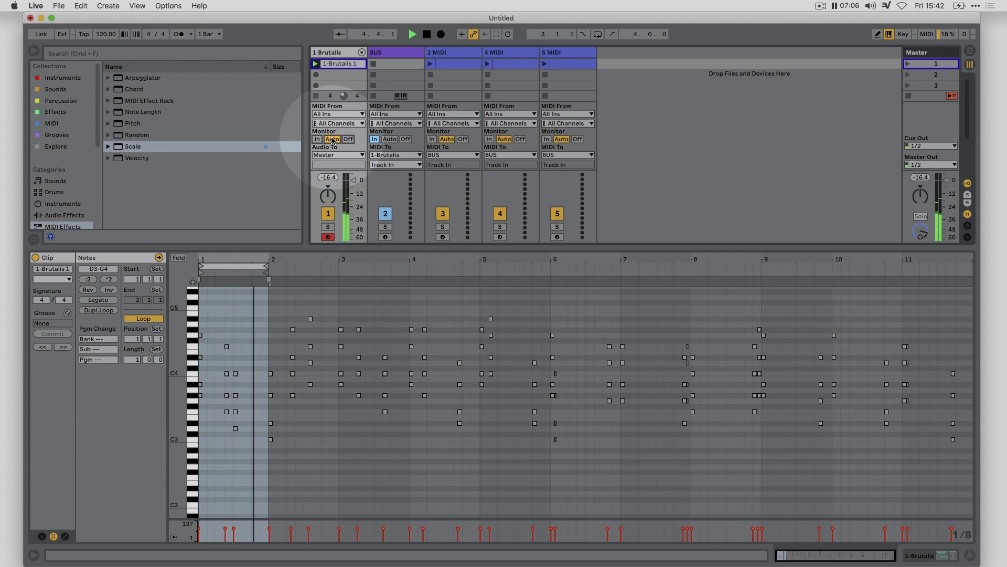
Step: Shift the loop to bar 2, extend it to two bars, and move it on to start at bar 4
left_click(228, 266)
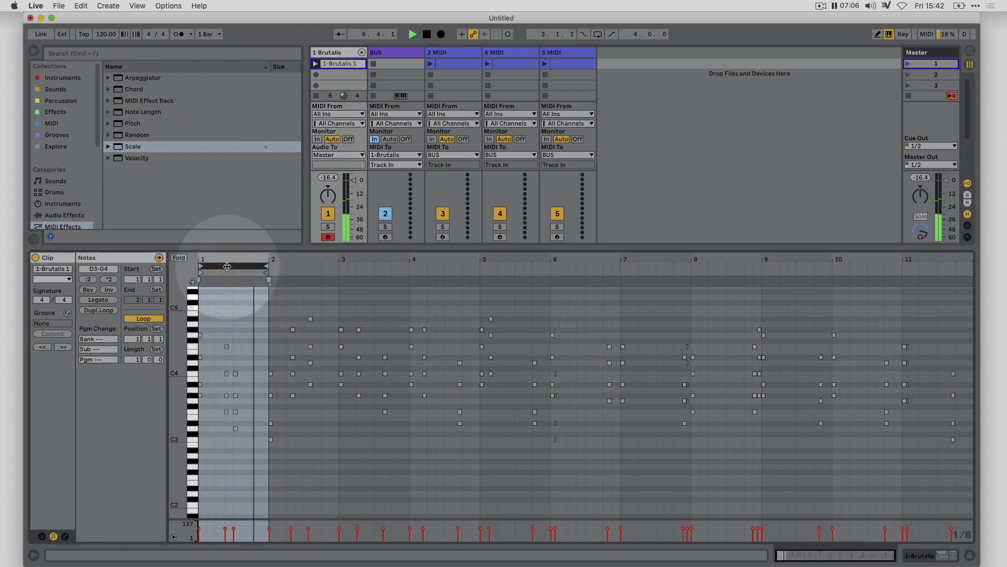
key("Up")
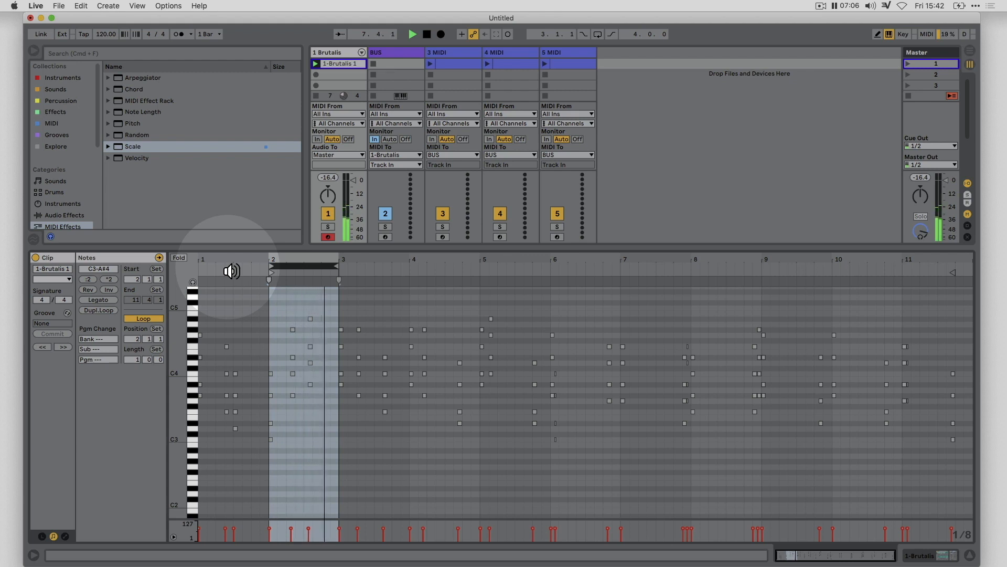
left_click_drag(340, 271, 411, 278)
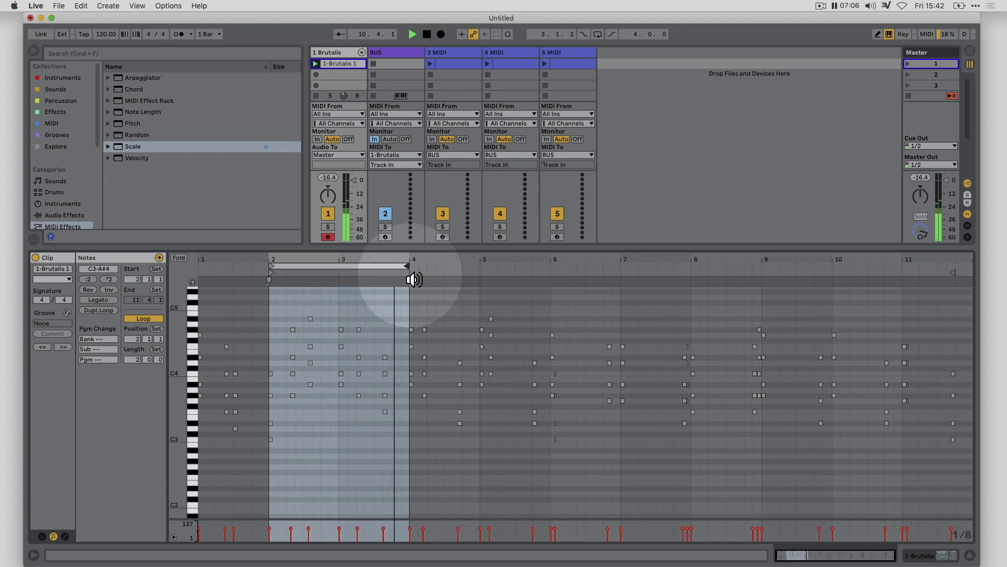
left_click(360, 266)
key("Up")
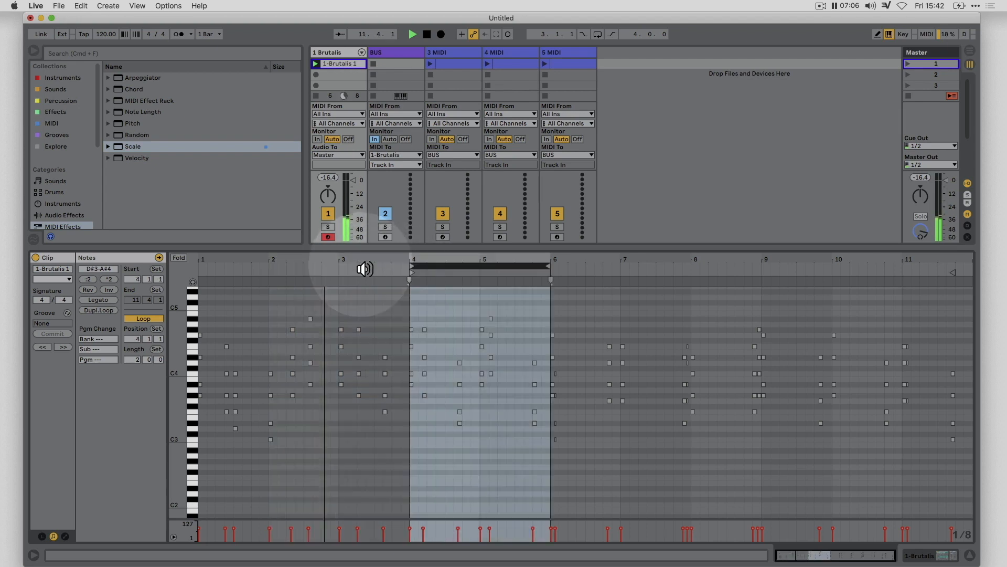
Step: Transpose all notes in the recorded clip down one octave, shorten the loop to bar 4 only, and stop playback
left_click(458, 468)
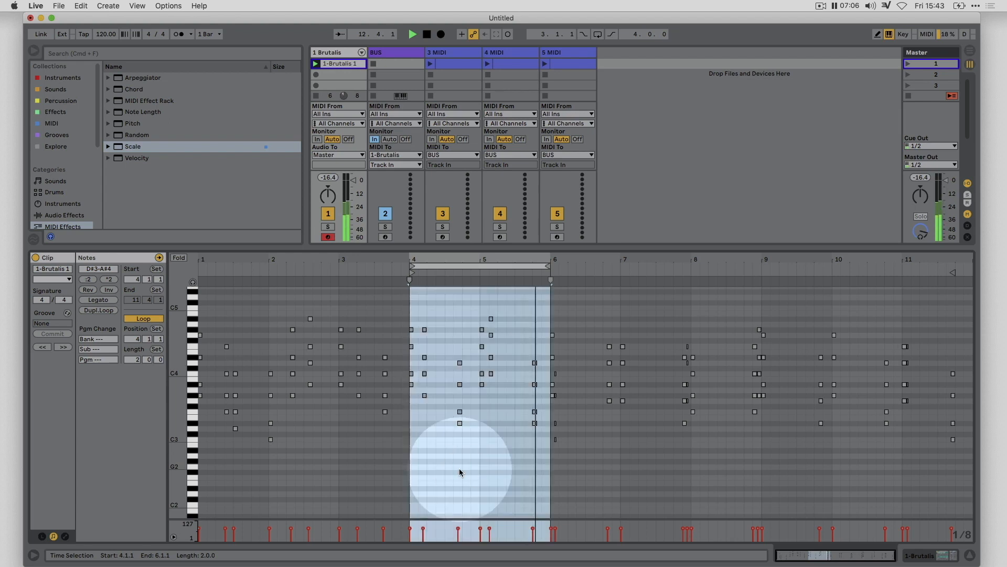
key("super+a")
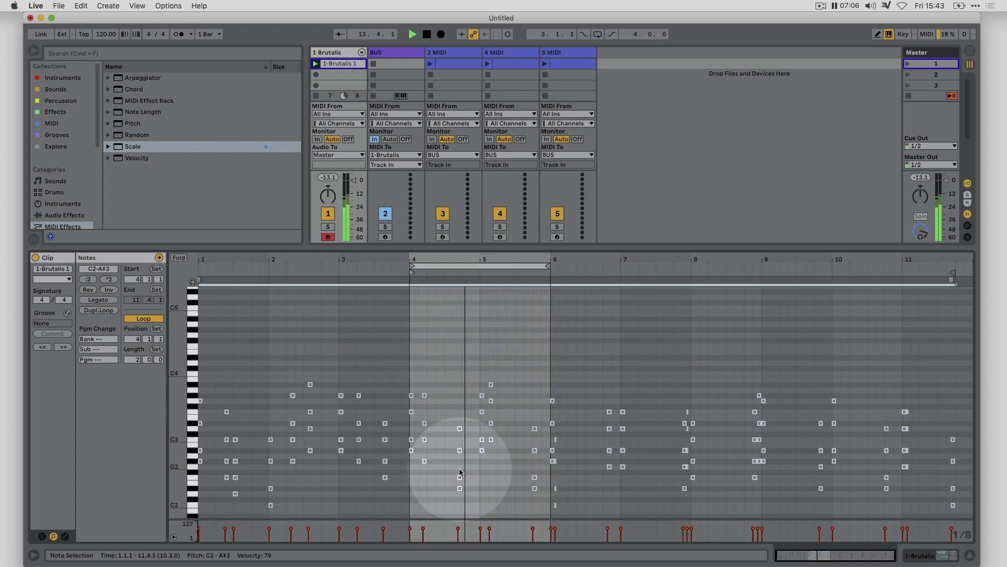
key("shift+Down")
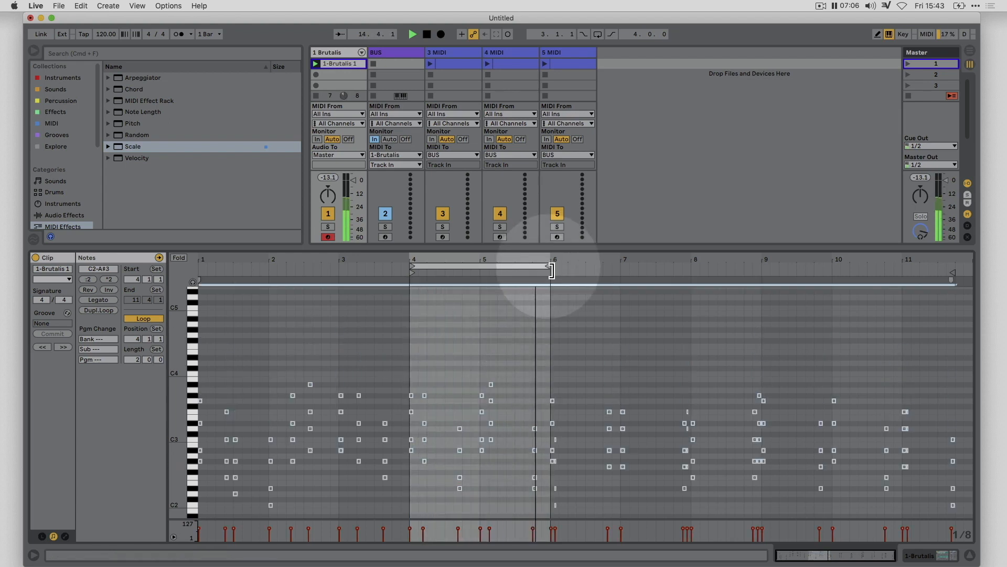
left_click_drag(551, 272, 481, 271)
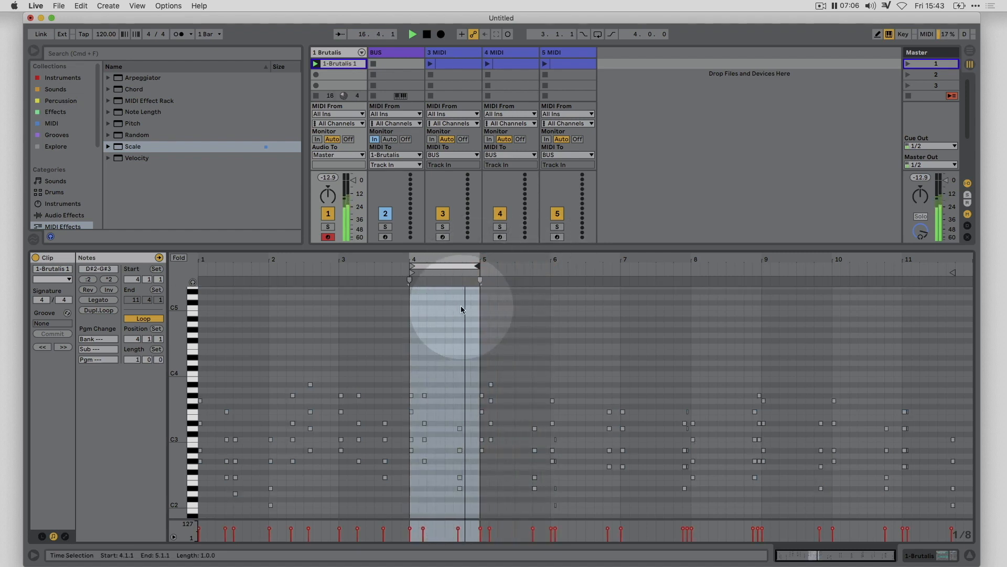
key("space")
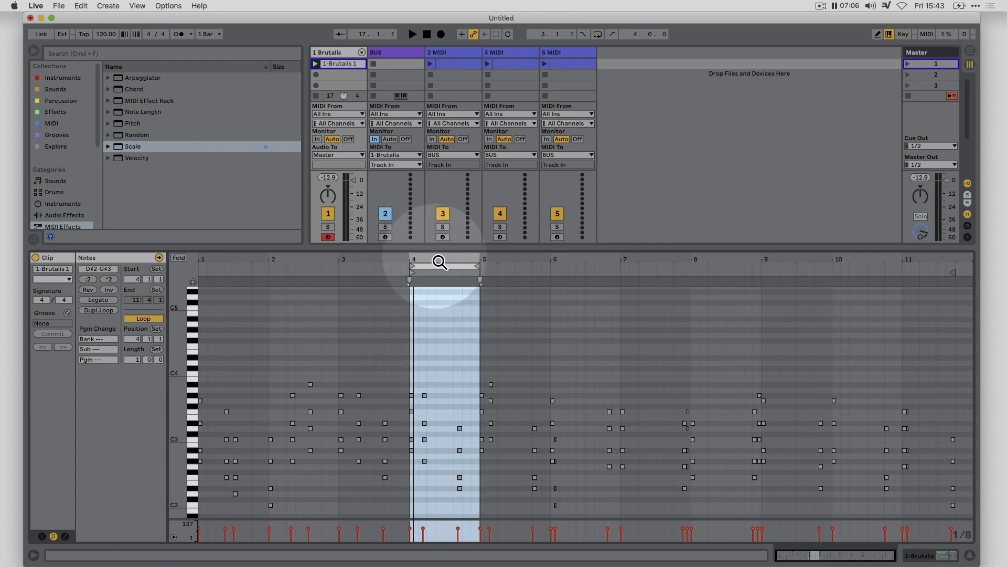
Step: Shift the second chord of bar 4 two grid steps to the right so it starts on beat 4.2
double_click(439, 262)
left_click_drag(428, 348, 354, 470)
key("Right")
key("Right")
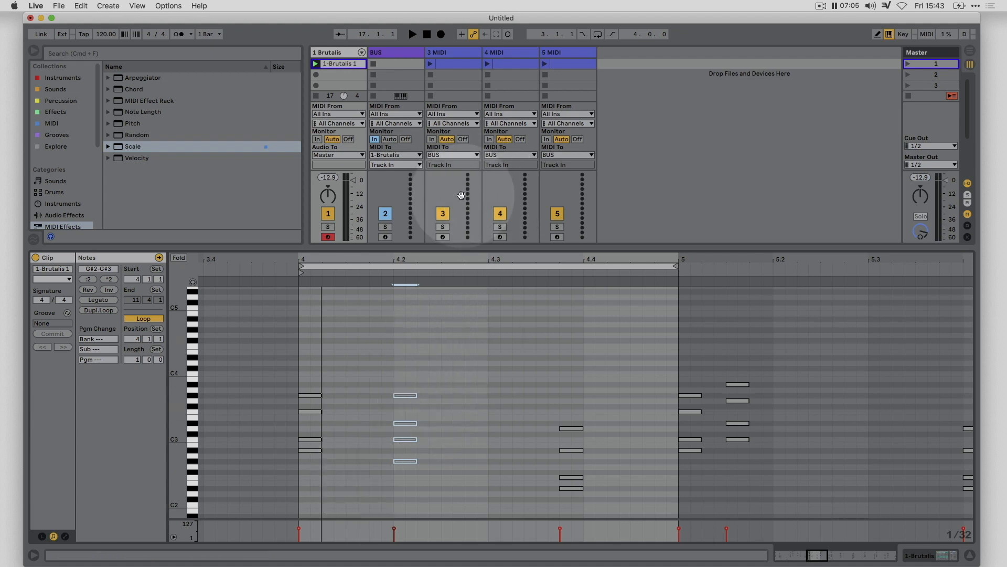
Step: Group all tracks from Brutalis through 5 MIDI and fold the group
key("super+alt+l")
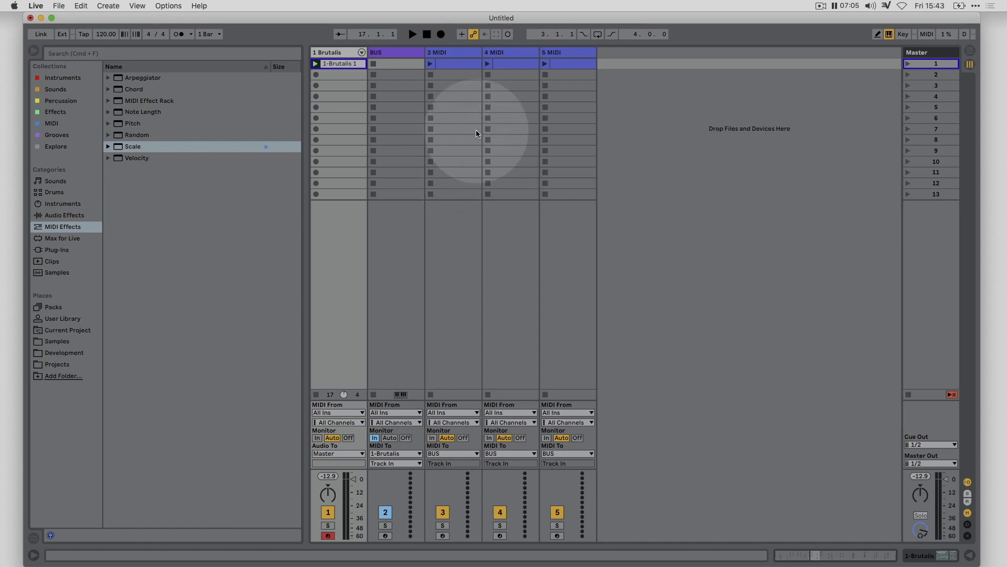
left_click(559, 53)
key("super+g")
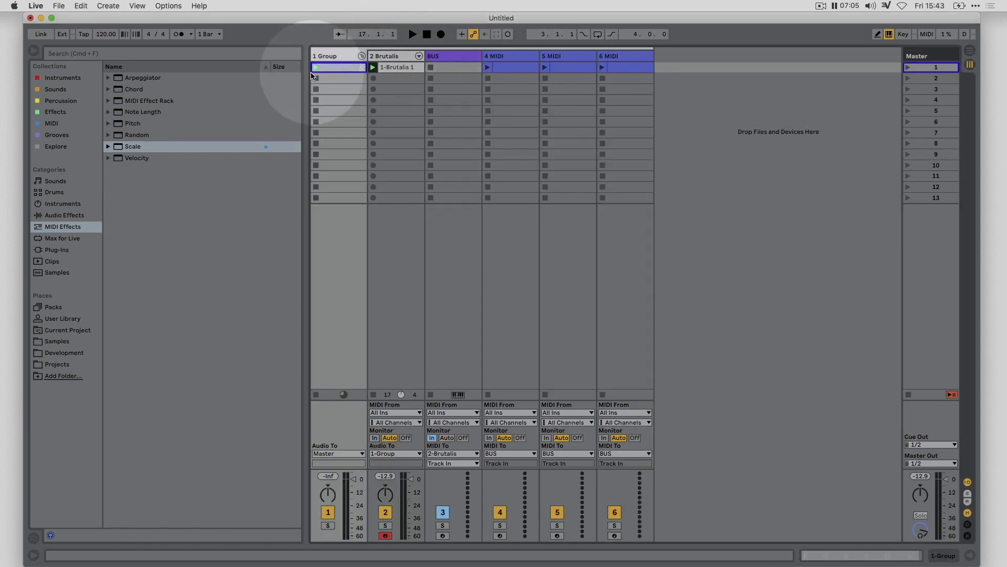
left_click(361, 55)
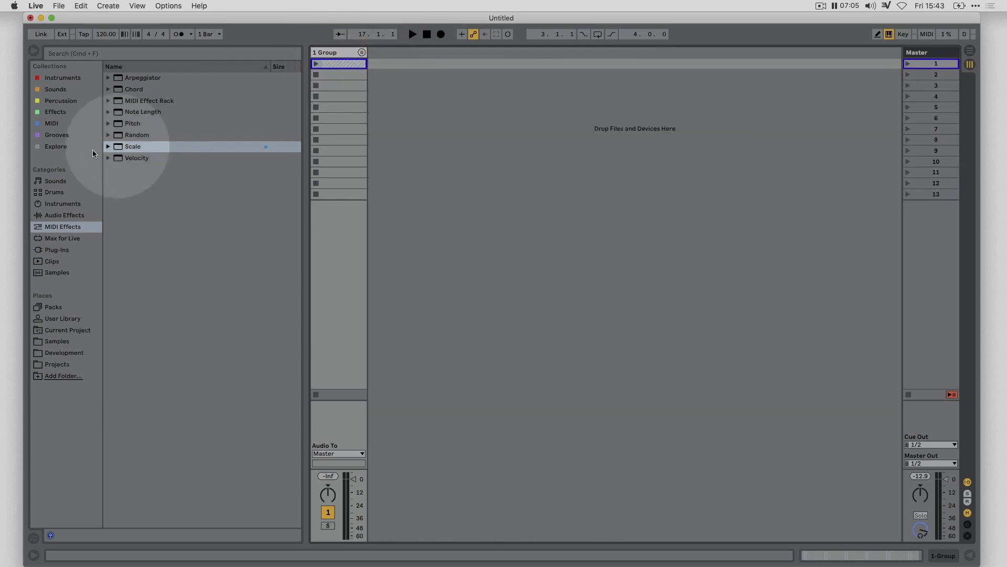
Step: Load the DRUMS.adg percussion rack onto a new track, play a few pads, and lower the track volume to about -12 dB
left_click(57, 102)
left_click_drag(129, 123, 448, 179)
key("k")
left_click(404, 366)
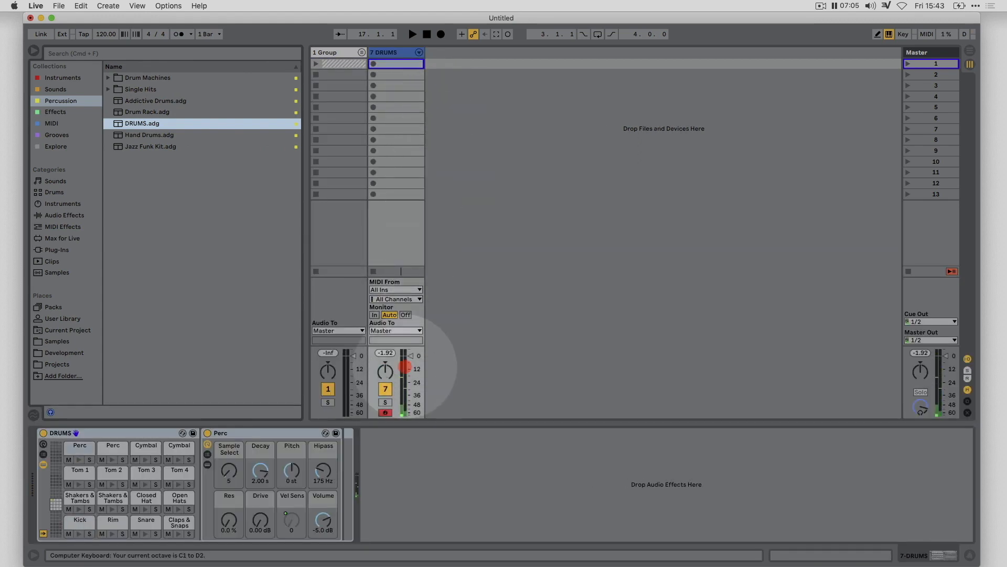
key("a")
key("s")
left_click(406, 371)
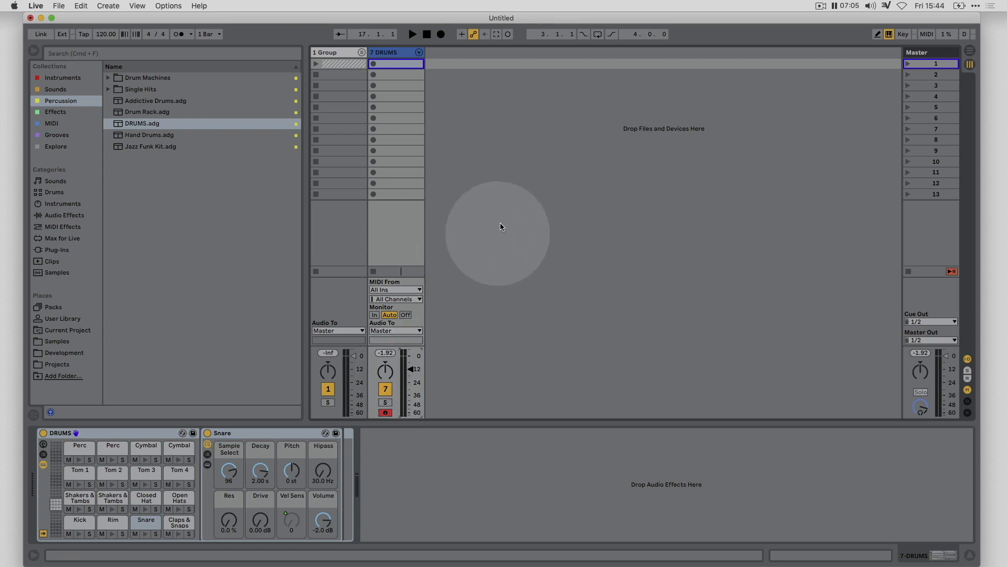
Step: Add a MIDI track named Kick with its output routed to 7-DRUMS, and try DRUMS monitoring on In before returning it to Auto
key("super+shift+t")
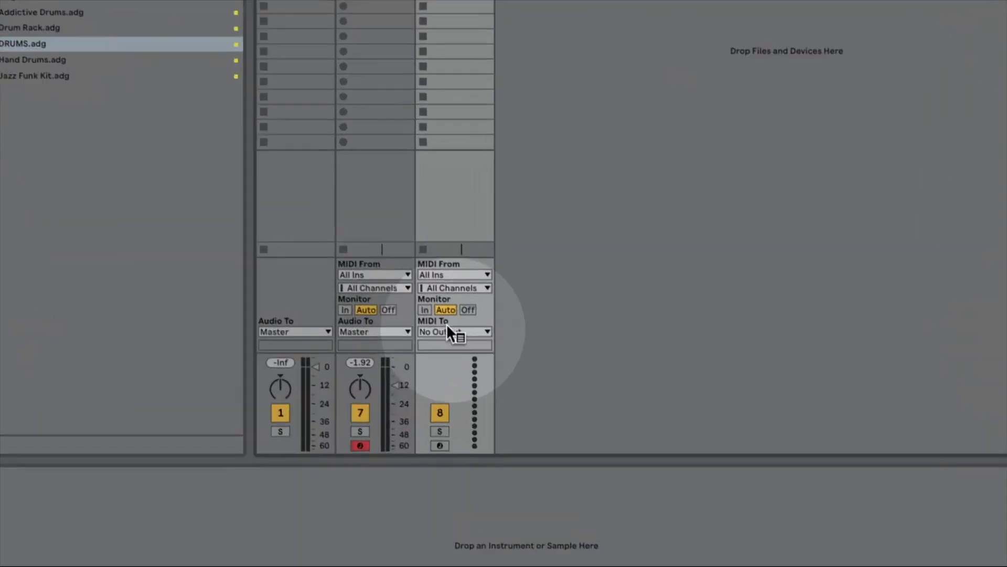
left_click(465, 330)
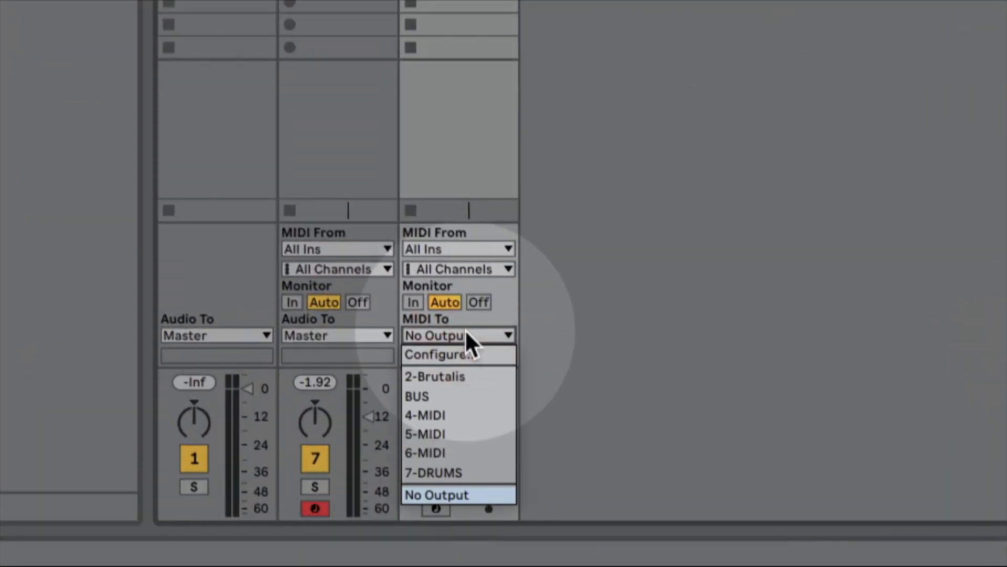
left_click(446, 472)
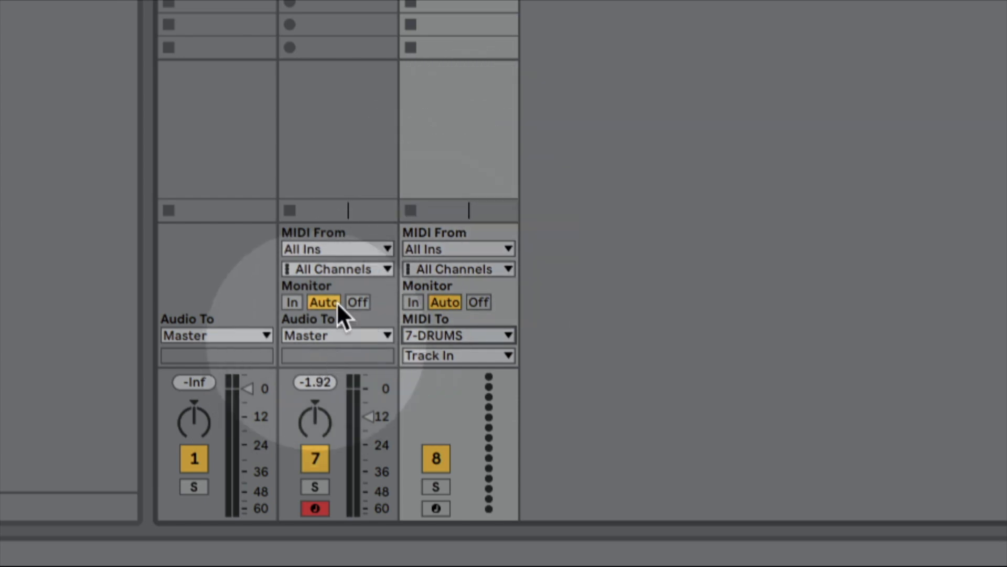
left_click(293, 302)
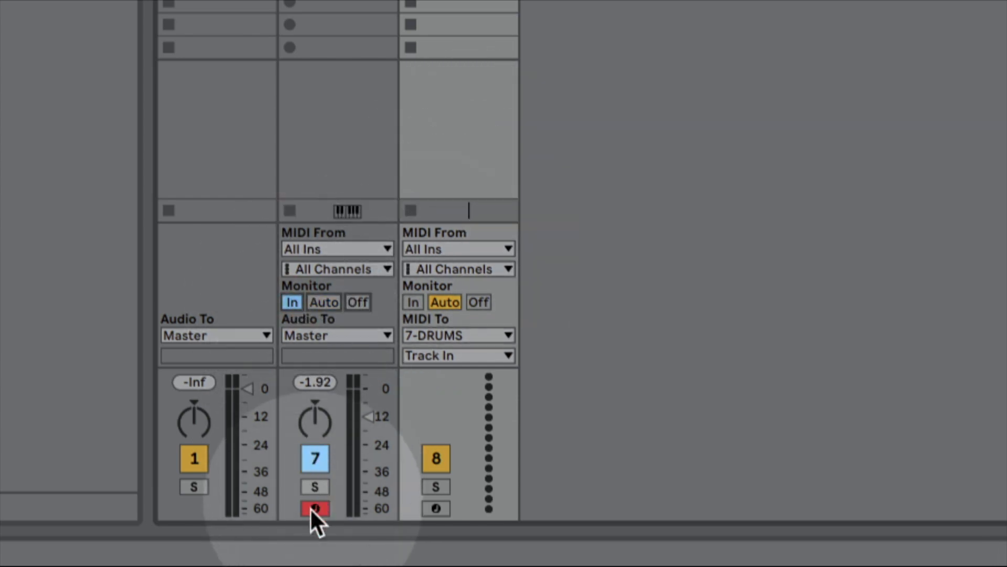
left_click(323, 302)
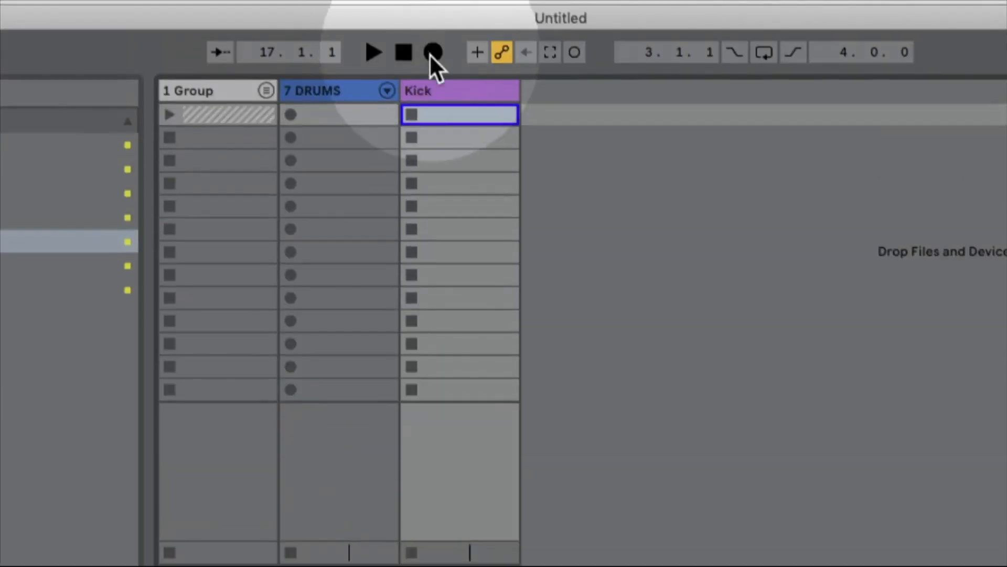
Step: Create a Kick clip with kick notes at 1.1.1, 1.1.4, 1.2.3, 1.3.1 and 1.3.4, shorten its loop length to 0.3.3, and launch it
double_click(427, 113)
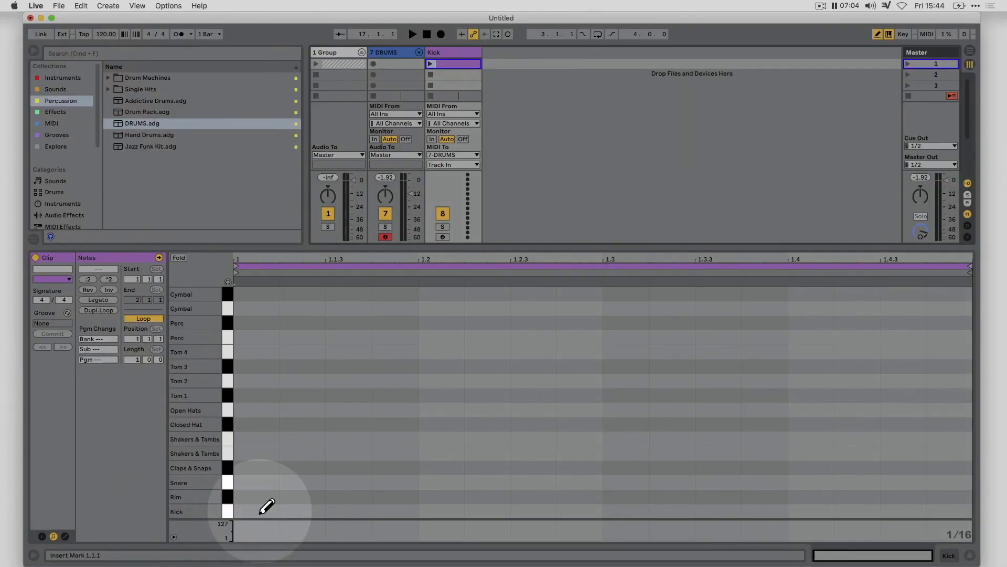
left_click(260, 512)
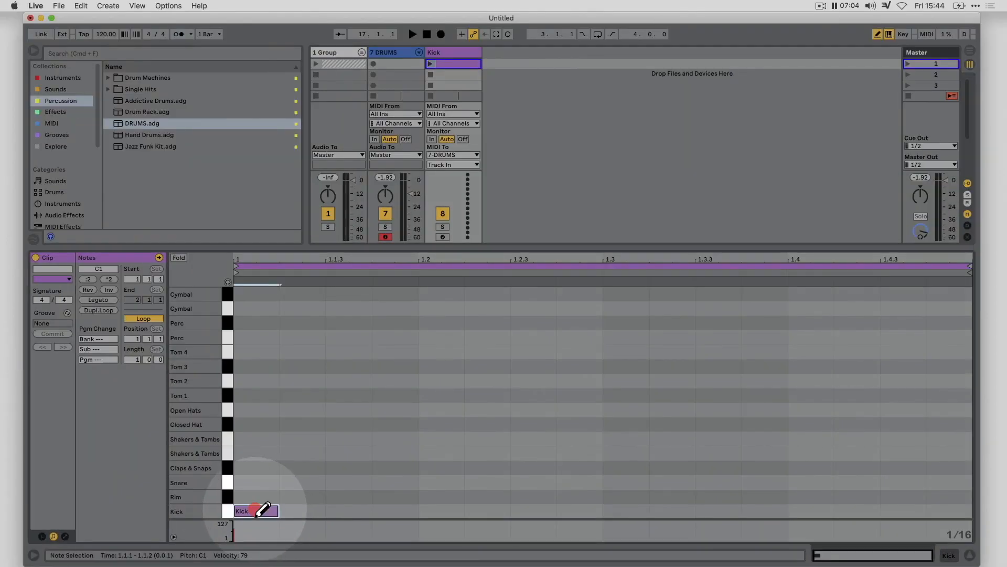
left_click(393, 512)
left_click(534, 512)
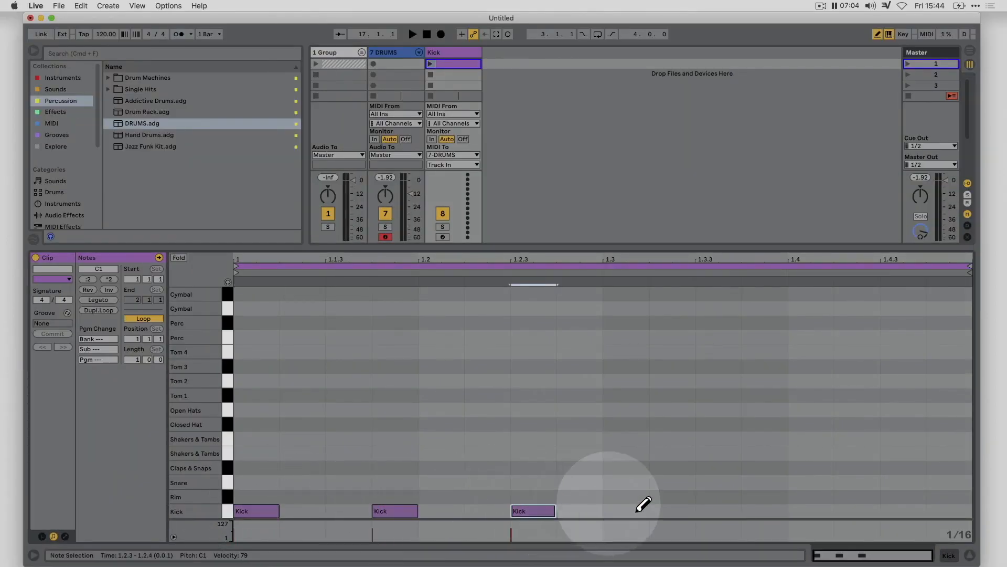
left_click(627, 511)
left_click(764, 511)
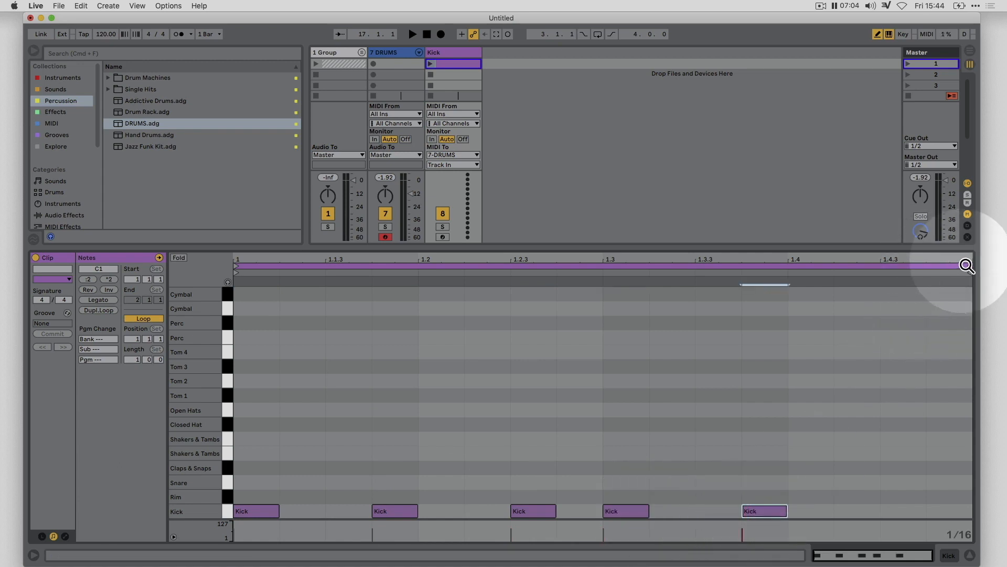
left_click_drag(967, 266, 930, 270)
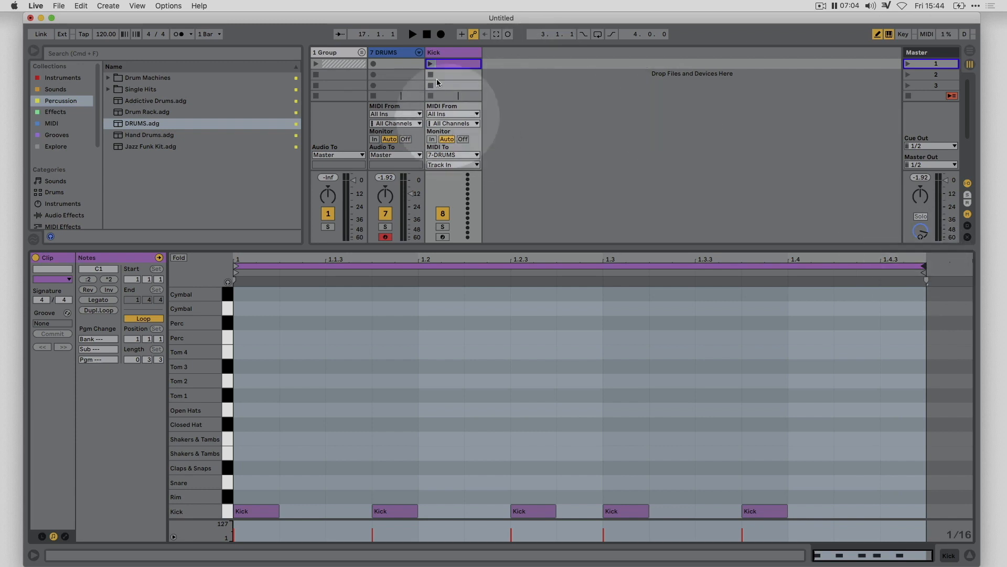
left_click(430, 64)
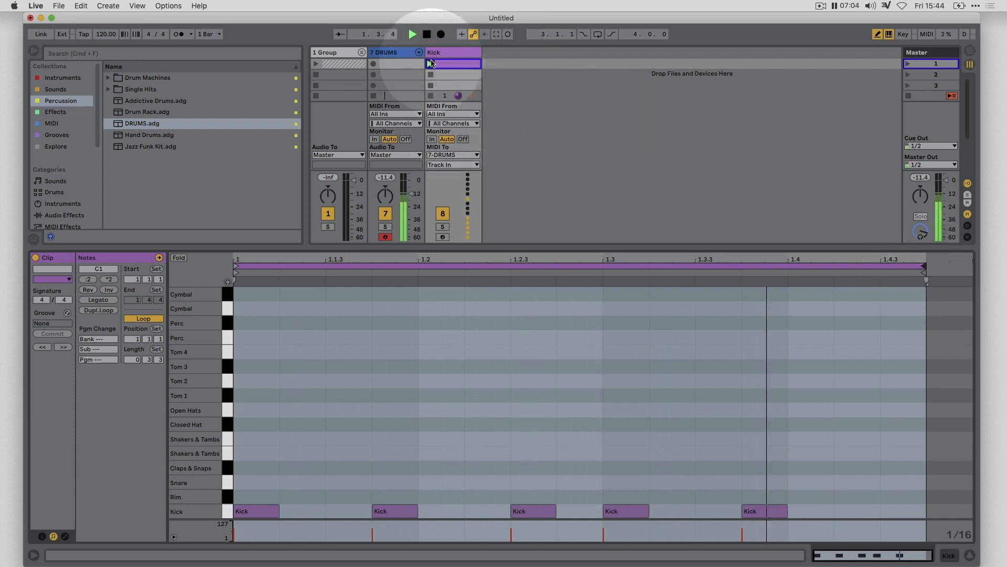
Step: Add a MIDI track named Hat with an empty clip in its first slot, and route its MIDI output to 7-DRUMS
double_click(517, 86)
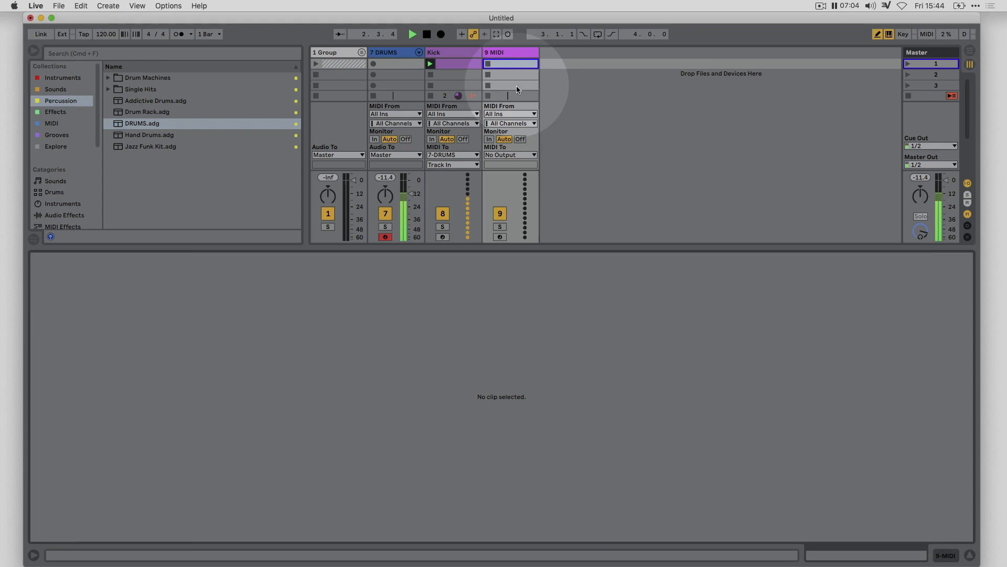
double_click(500, 64)
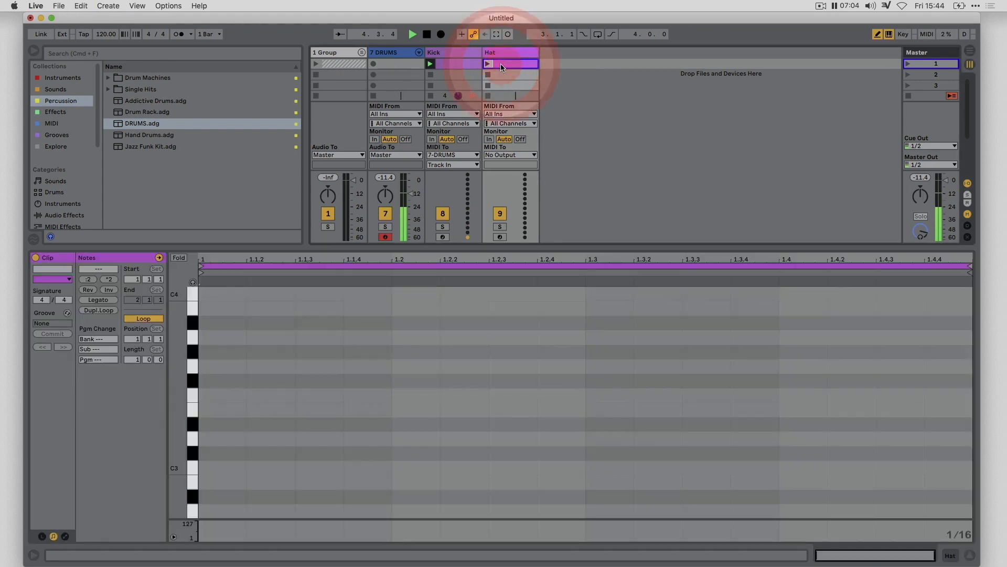
left_click(517, 155)
left_click(505, 221)
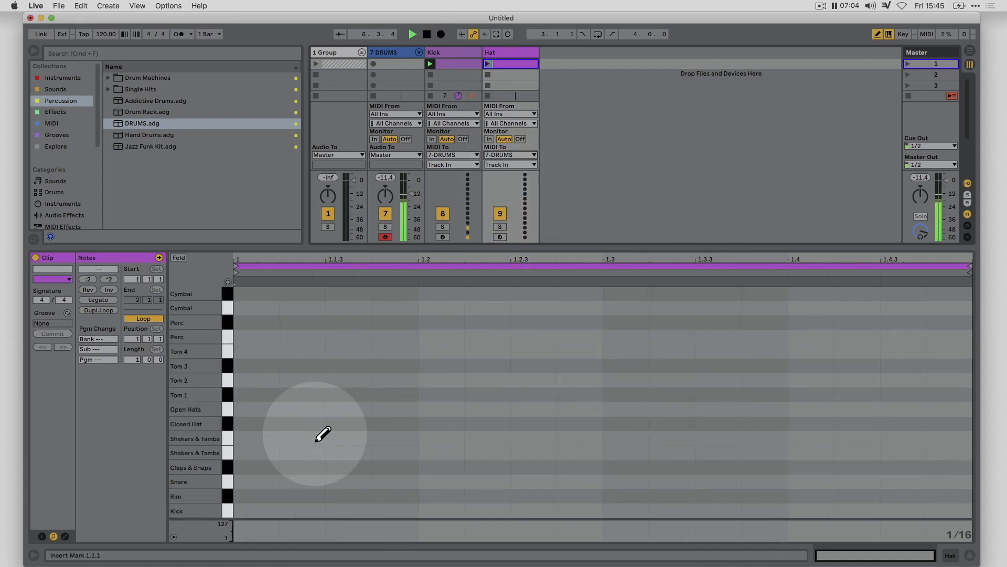
Step: Draw Closed Hat notes at 1.1.1–1.1.3, 1.2.1, 1.2.2, 1.2.4 and 1.3.3, shorten the loop length to 0.3.1, and launch the Hat clip
left_click_drag(287, 426, 353, 422)
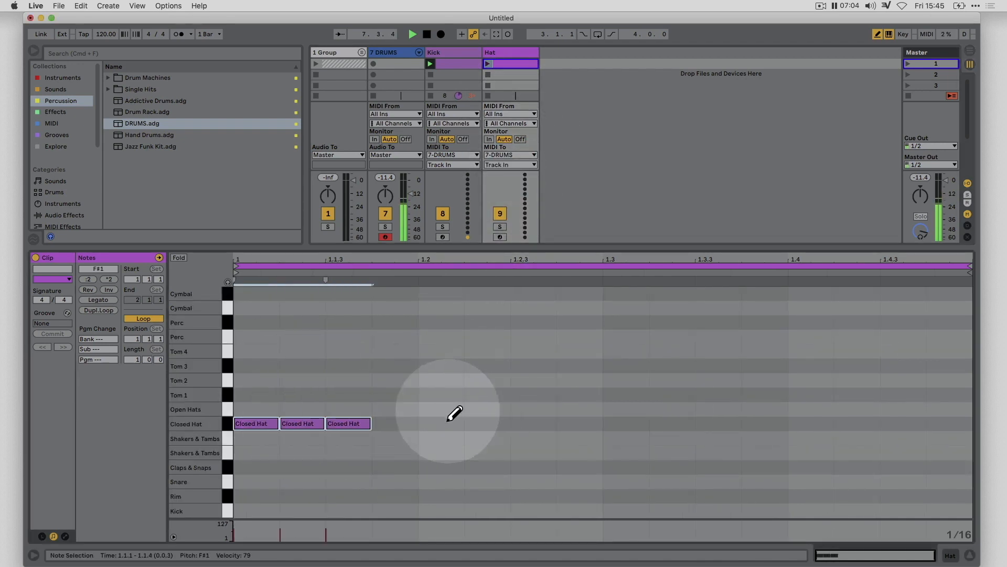
left_click_drag(449, 414, 511, 419)
left_click(577, 423)
left_click(717, 424)
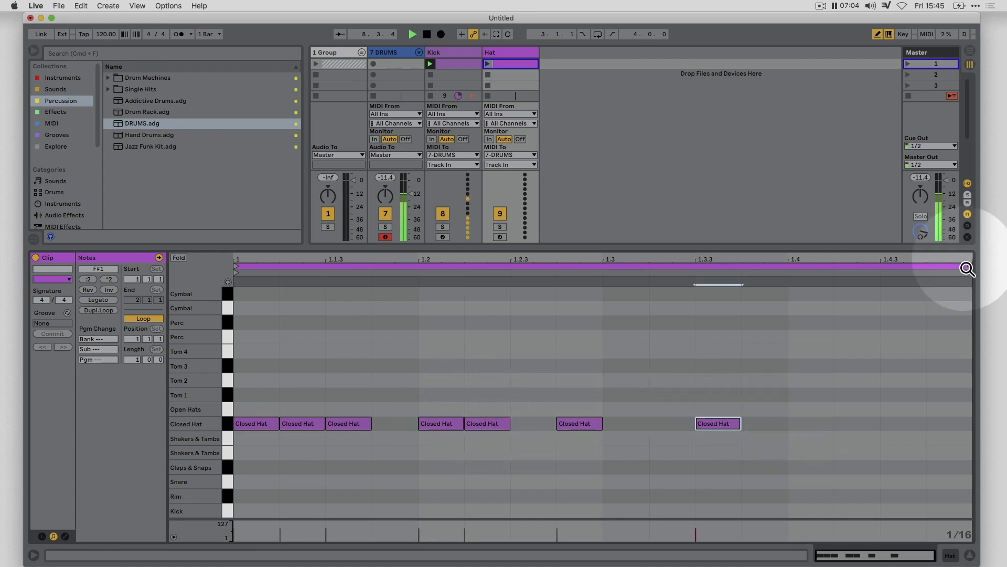
left_click_drag(968, 269, 819, 272)
left_click(487, 63)
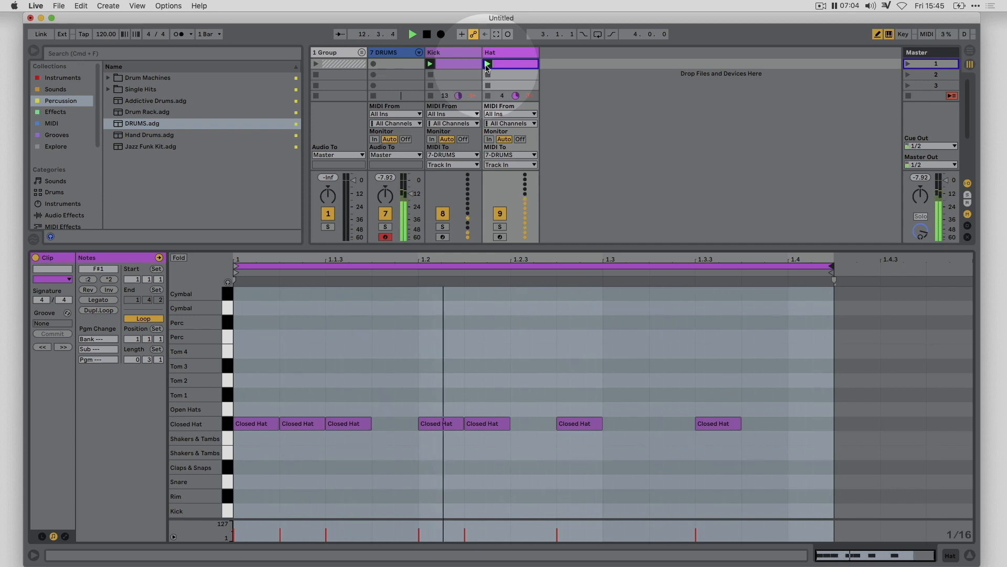
Step: Add another MIDI track named Snare and route its MIDI output to 7-DRUMS
key("super+shift+t")
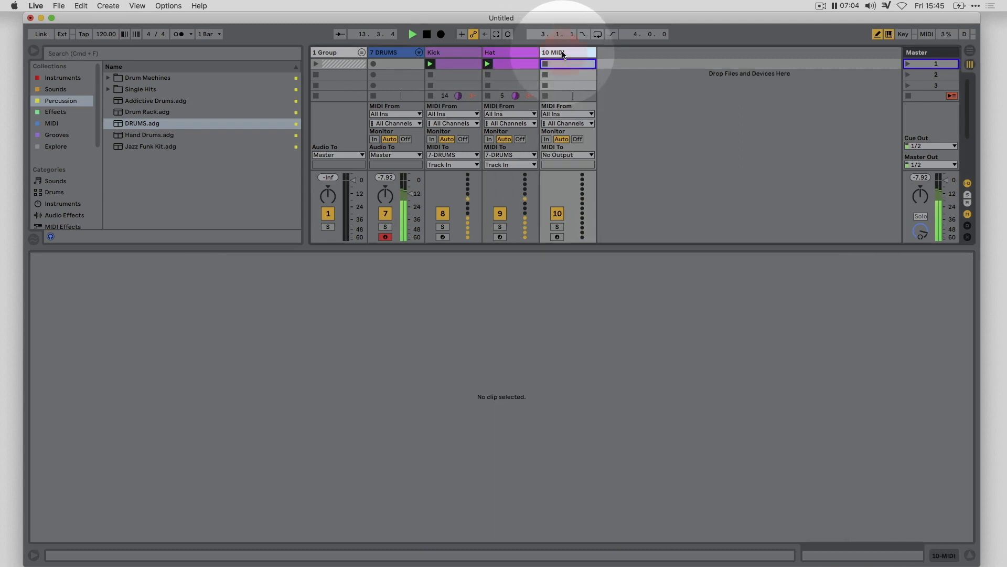
left_click(569, 215)
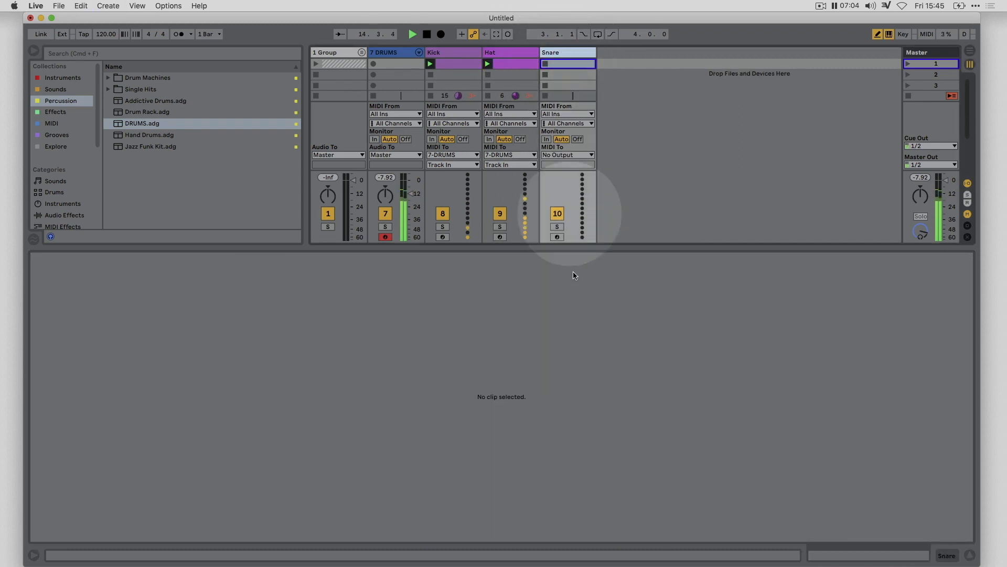
left_click(572, 155)
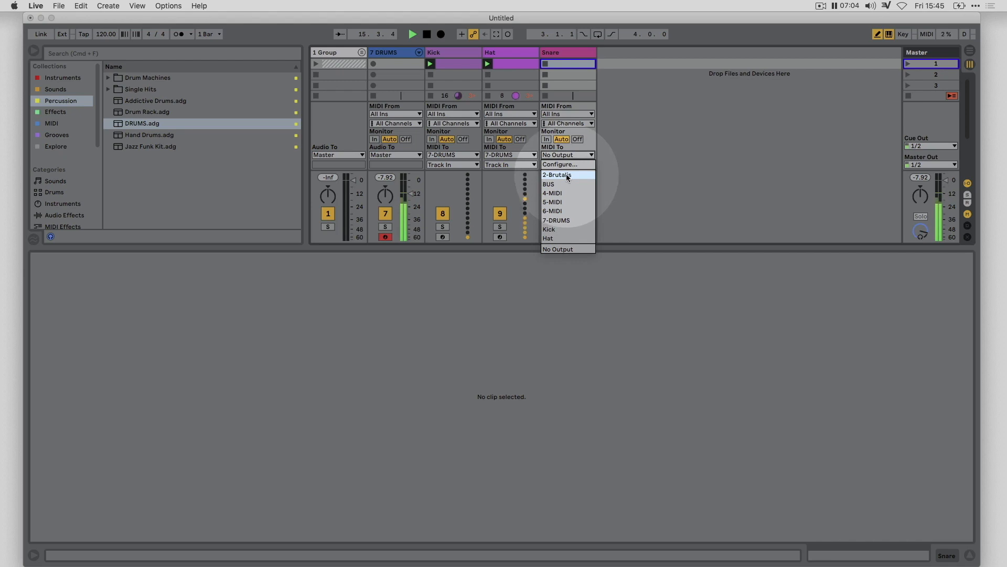
left_click(555, 220)
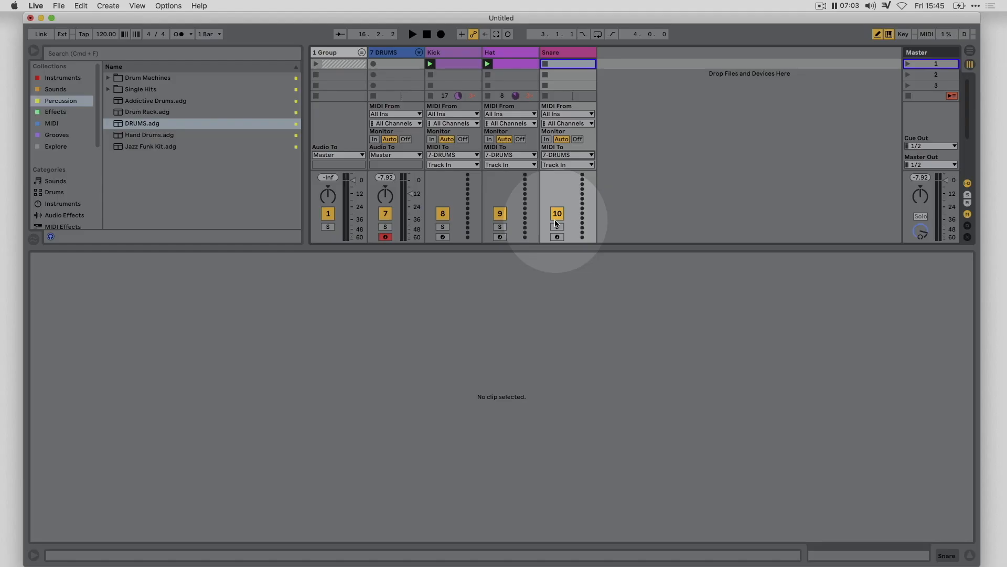
Step: Create a one-bar clip on the Snare track with Rim notes on beats 1.2 and 1.4, and launch it
left_click(574, 62)
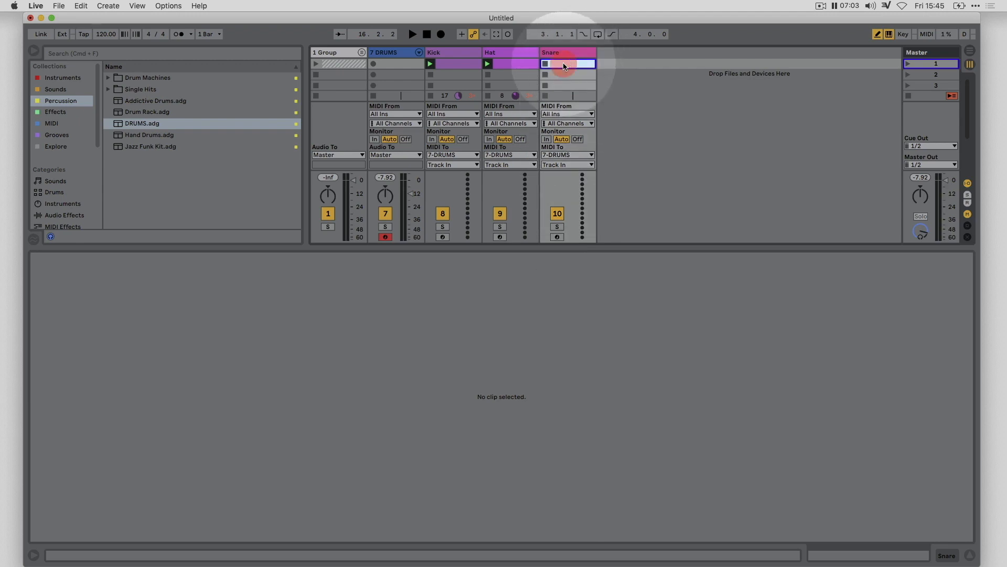
left_click(574, 62)
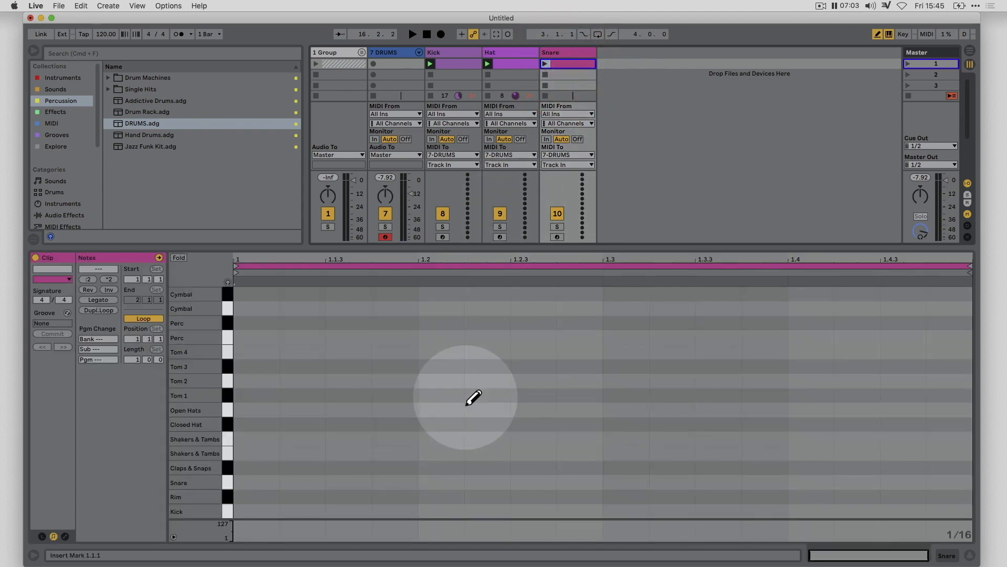
left_click(443, 496)
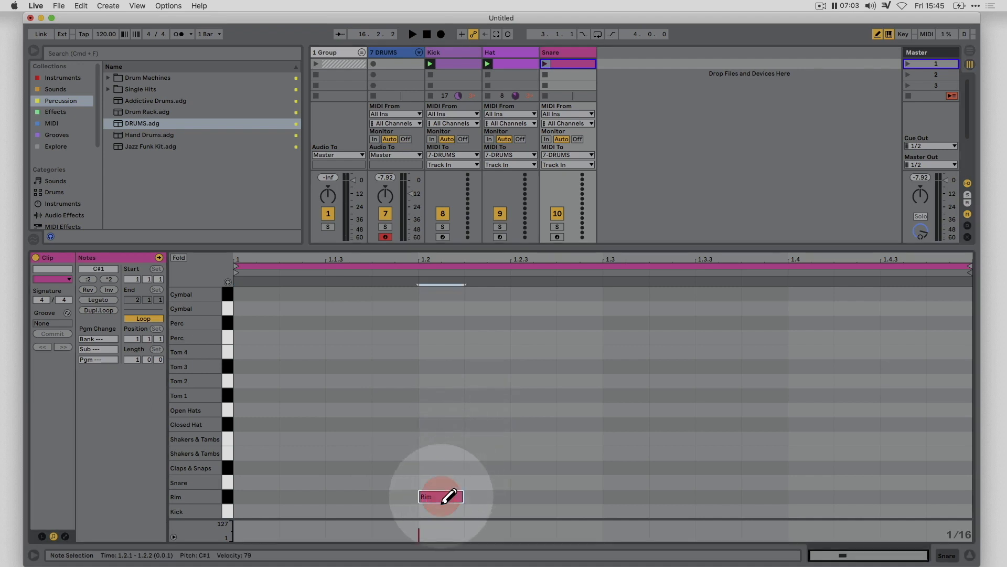
left_click(807, 495)
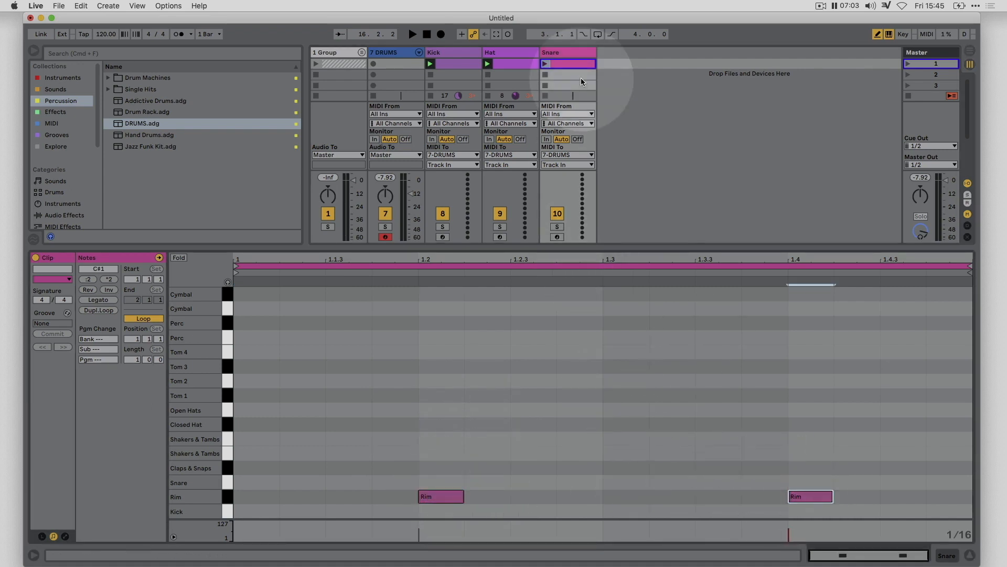
left_click(545, 64)
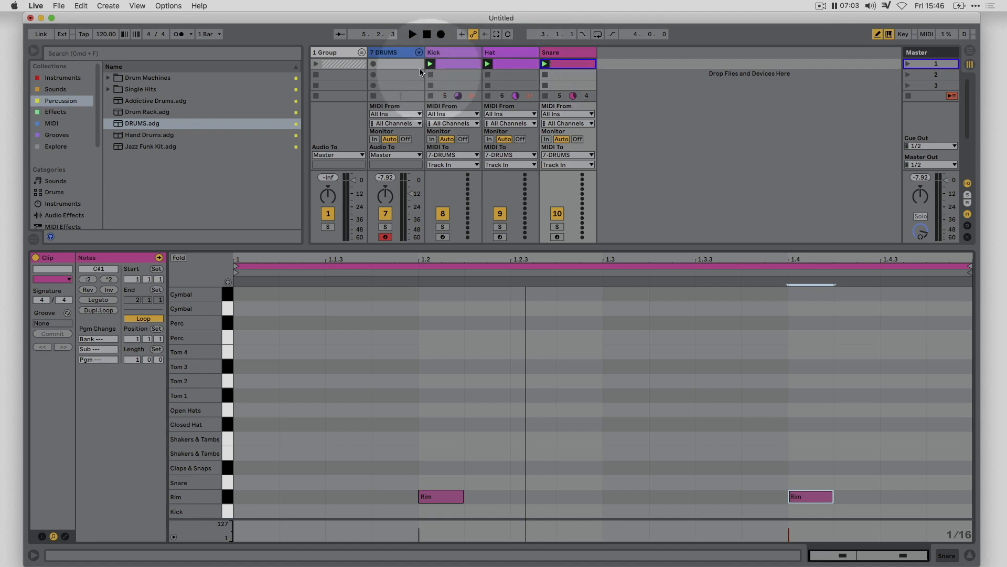
Step: Record the combined Kick, Hat and Snare patterns into a four-bar clip on the DRUMS track, and stop the source clips
left_click(374, 64)
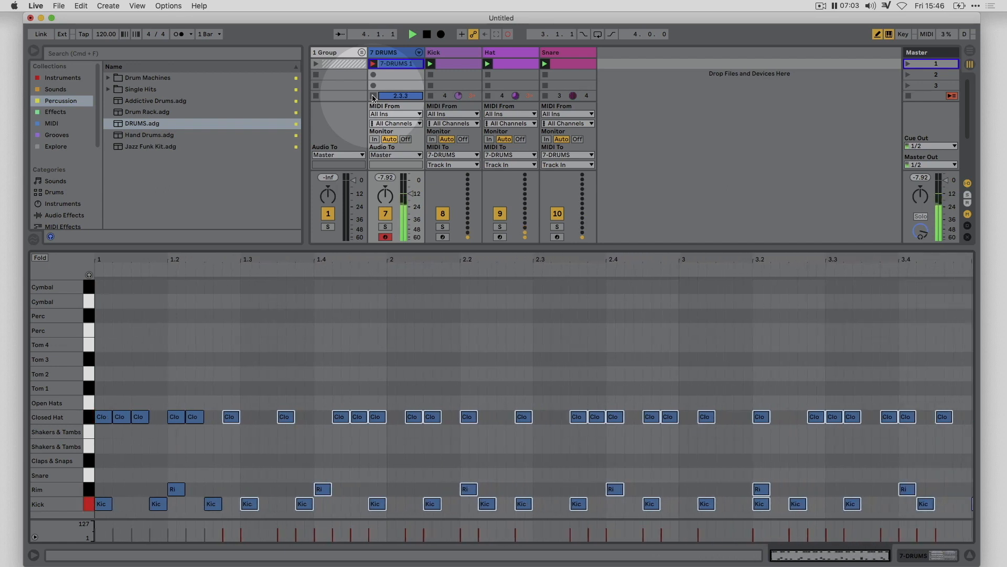
left_click(487, 96)
left_click(546, 96)
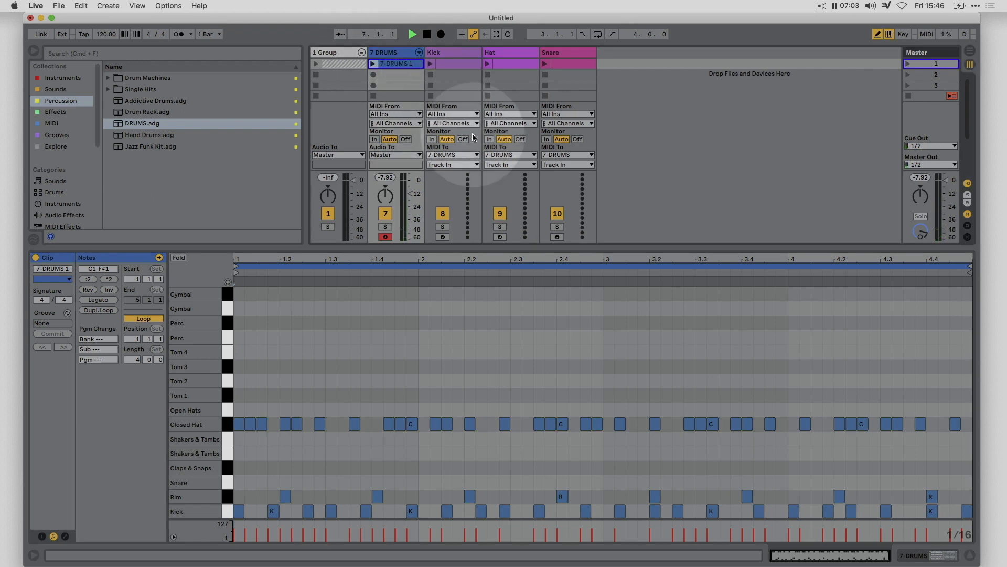
Step: Shorten the recorded DRUMS clip's loop to bars 1 and 2, and stop playback after listening
mouse_move(973, 272)
left_mouse_down()
mouse_move(591, 274)
mouse_move(603, 282)
left_mouse_up()
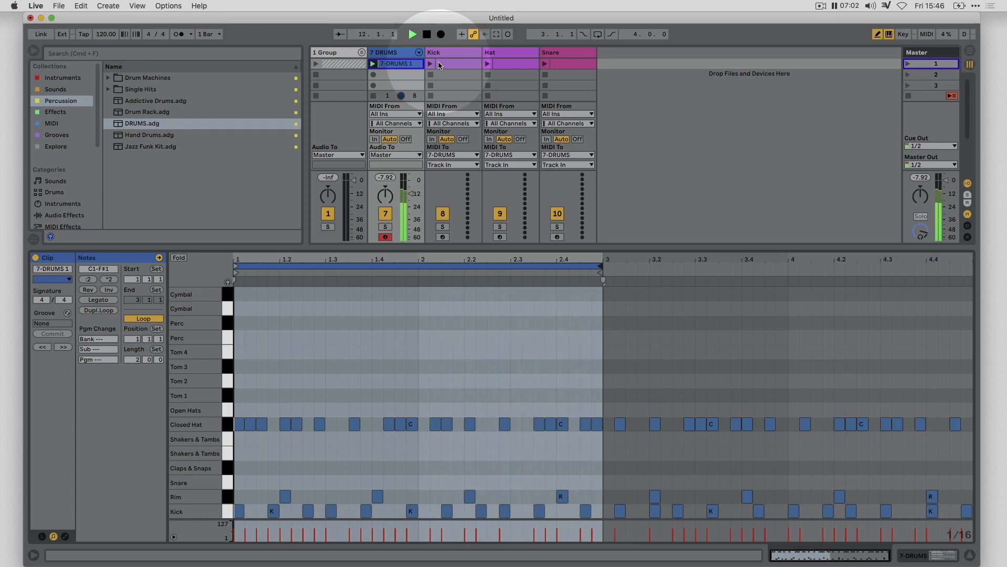
key("space")
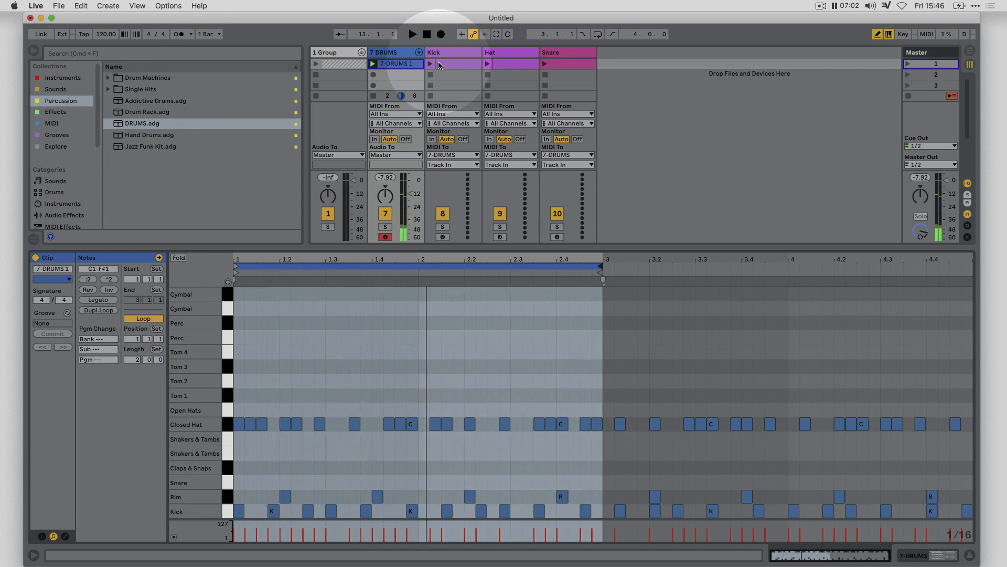
Step: Try moving the DRUMS clip's two-bar loop through the recording, ending back on bars 1 and 2
left_click(433, 266)
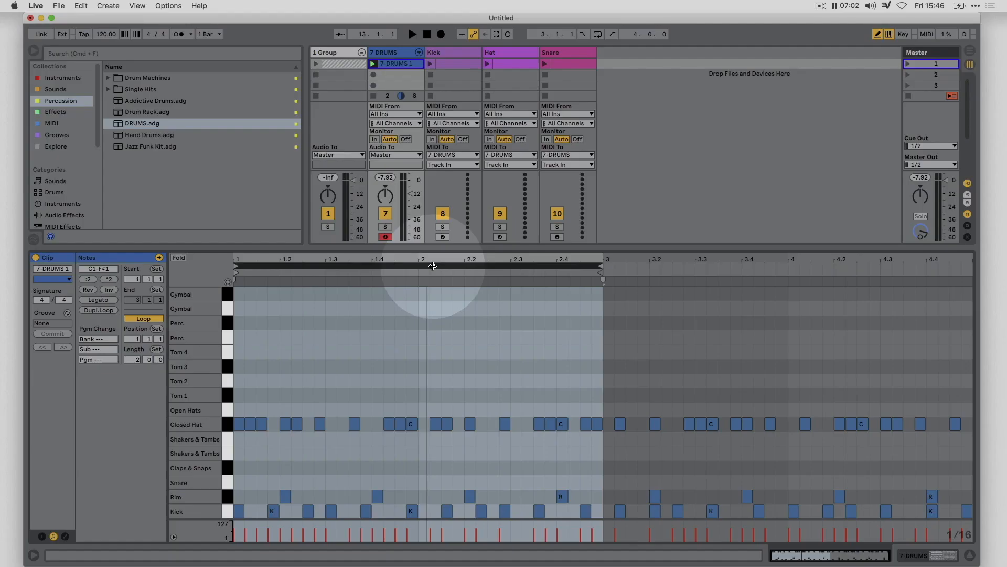
key("Up")
key("Down")
key("Up")
key("Down")
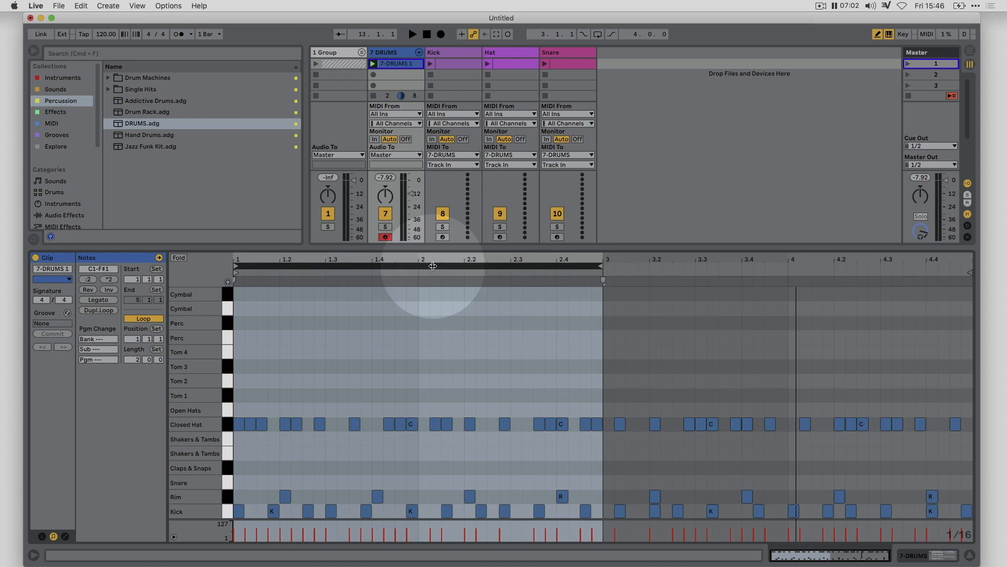